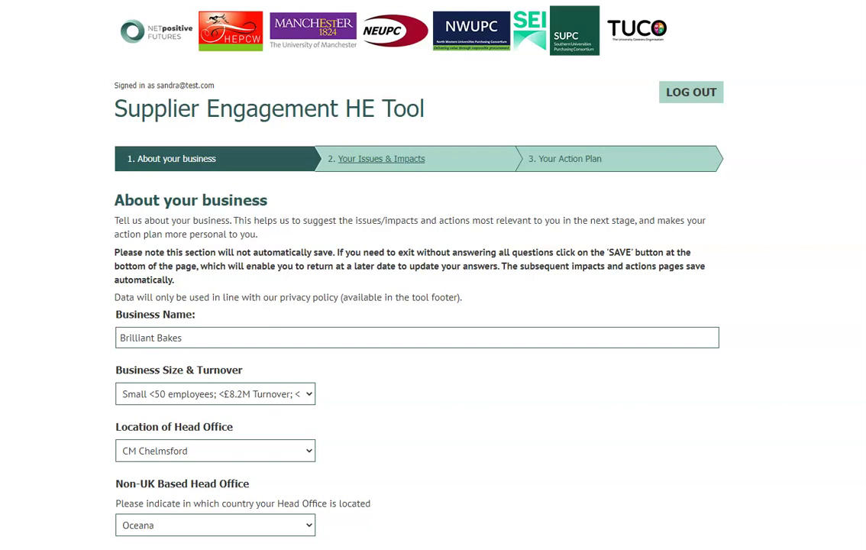
- Under East Midlands, tick Nottingham Trent University and University of Leicester, leaving University of Derby unticked
scroll(433, 275, "down", 3)
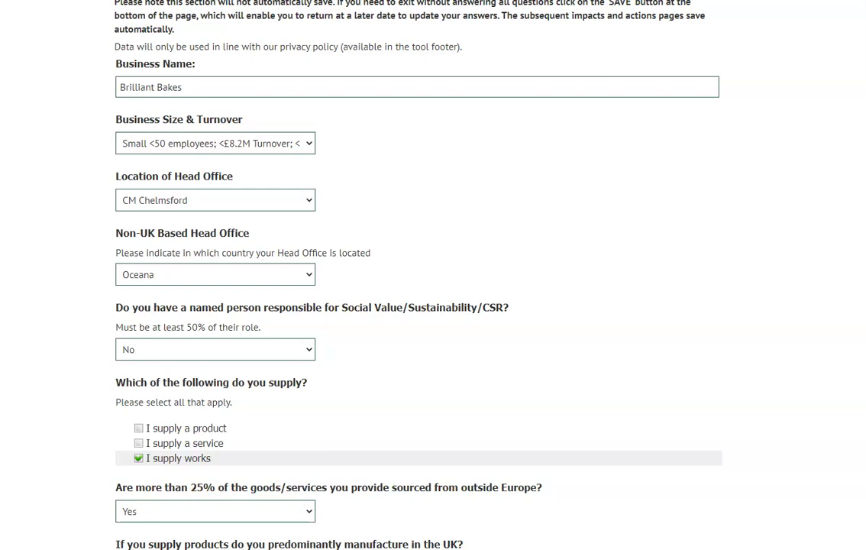
scroll(433, 275, "down", 1)
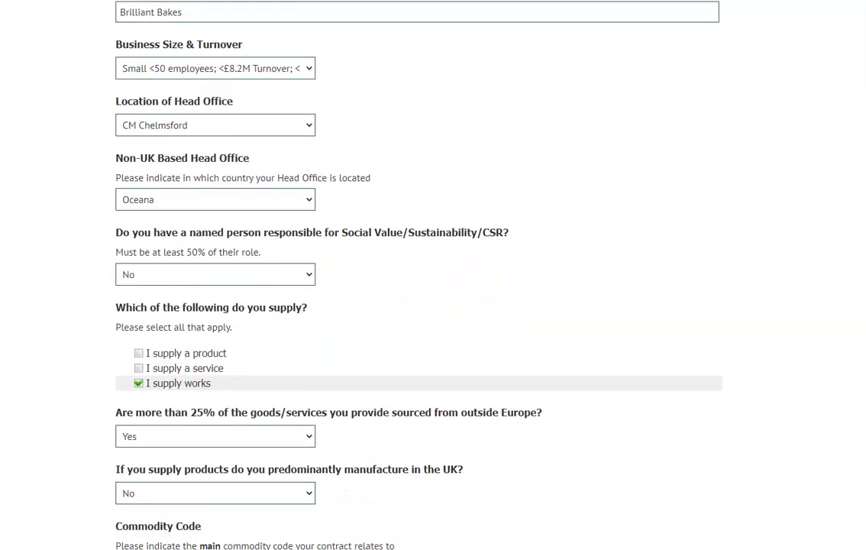
scroll(433, 275, "down", 3)
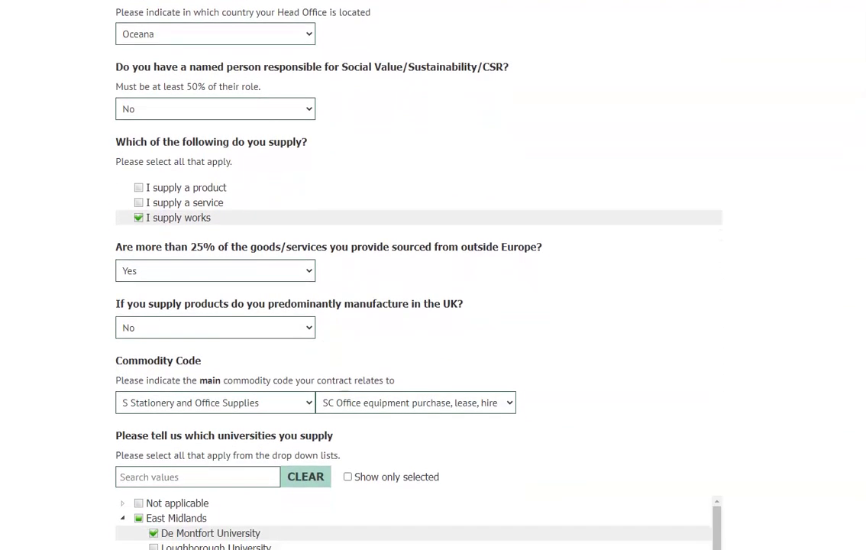
scroll(433, 275, "down", 2)
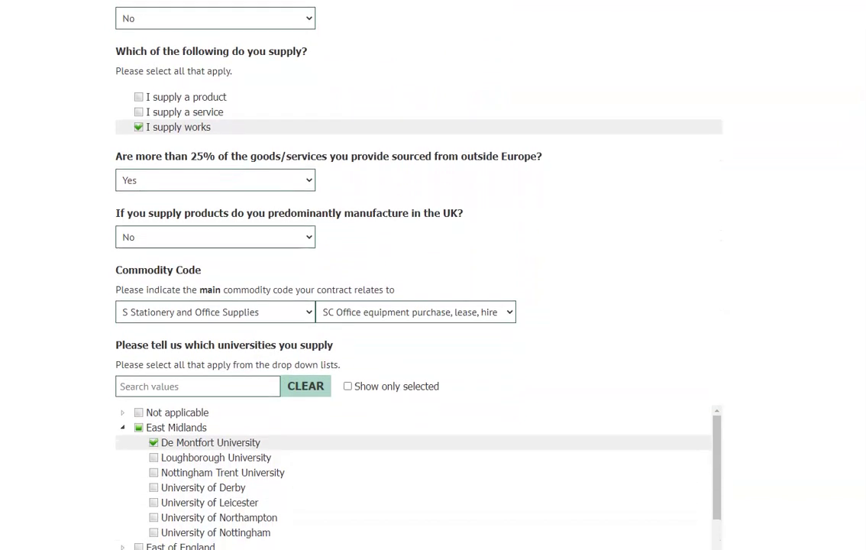
scroll(434, 275, "down", 2)
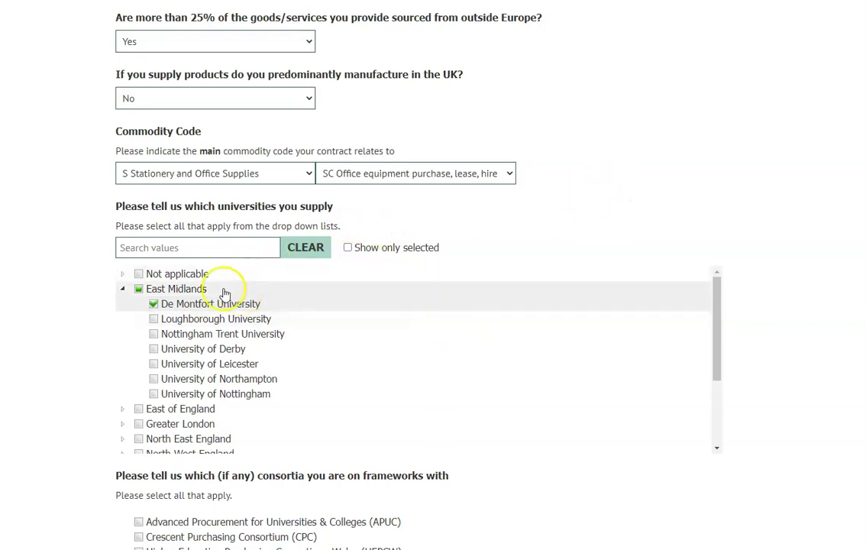
left_click(153, 335)
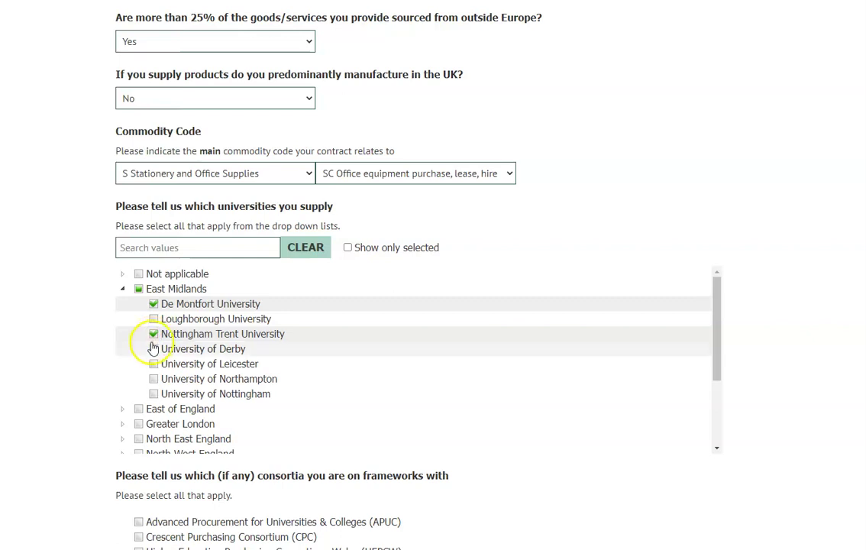
left_click(154, 350)
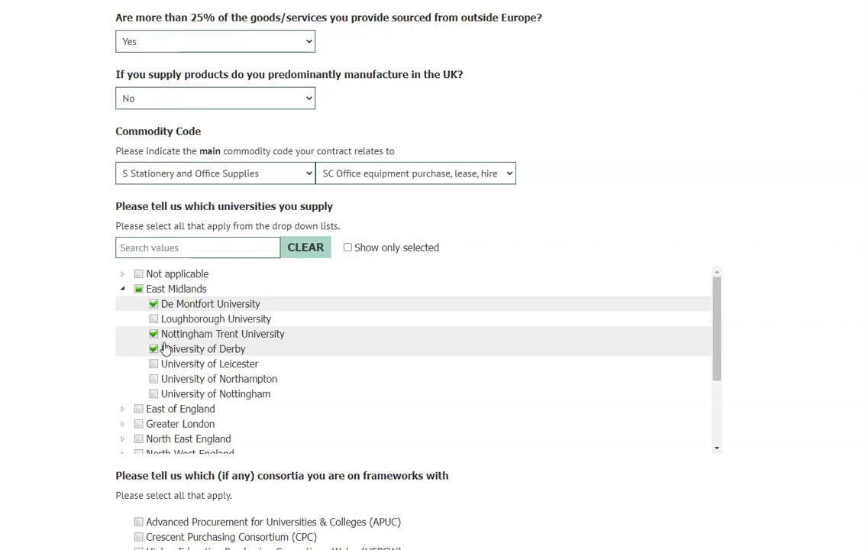
left_click(154, 349)
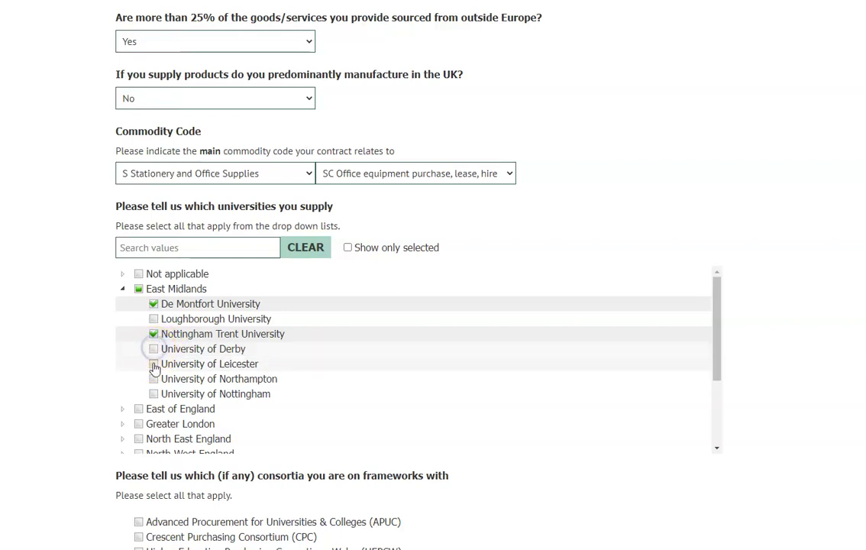
left_click(153, 364)
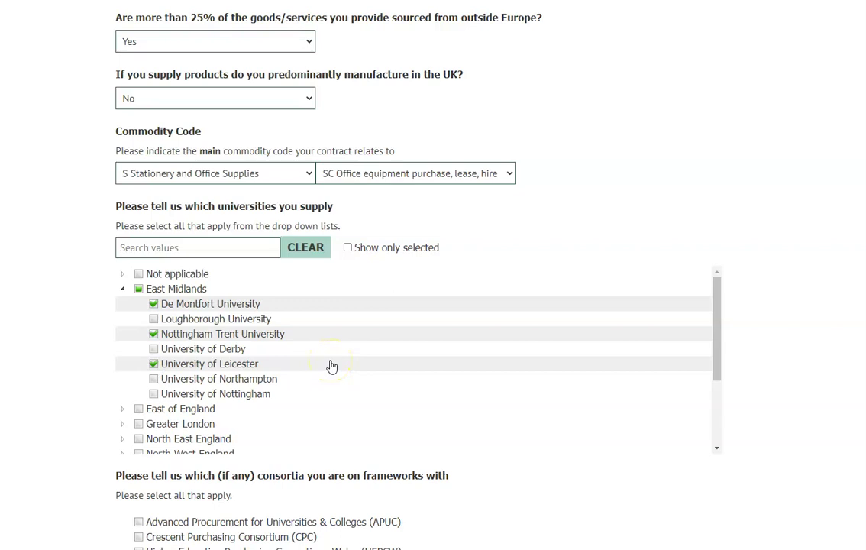
scroll(413, 378, "down", 1)
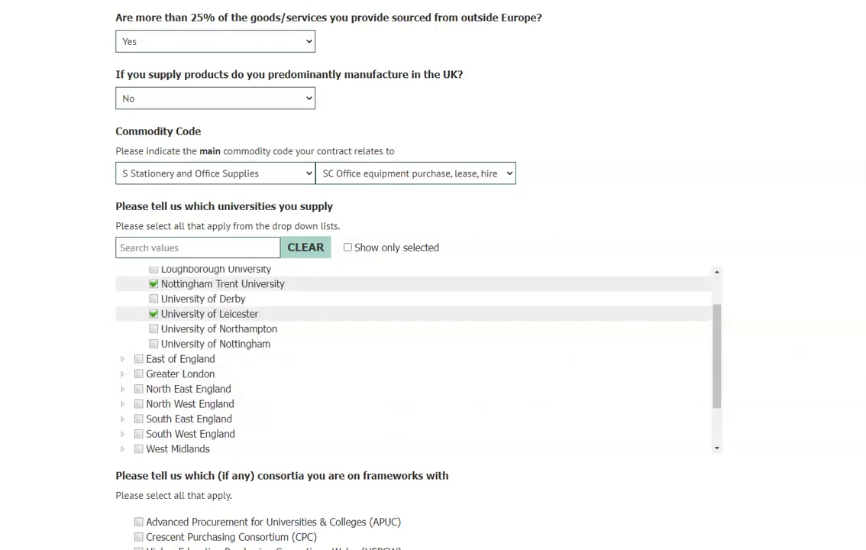
scroll(380, 280, "down", 4)
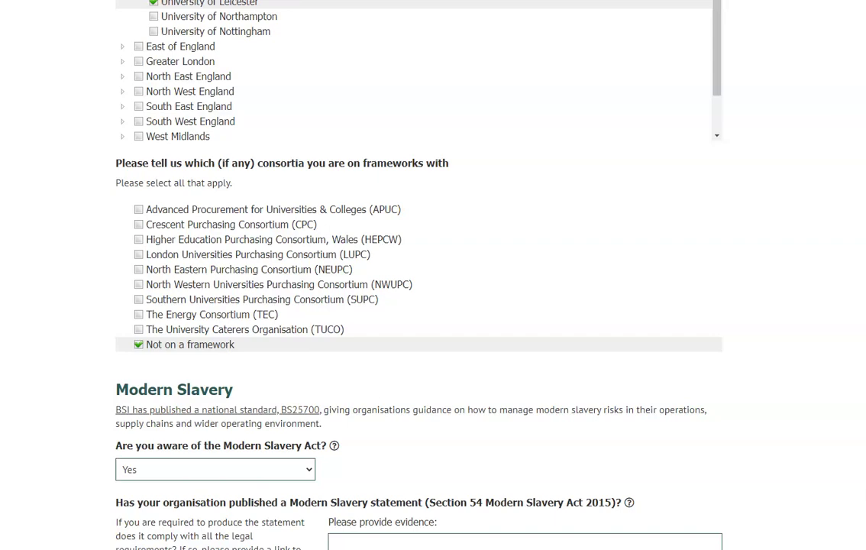
scroll(433, 275, "down", 10)
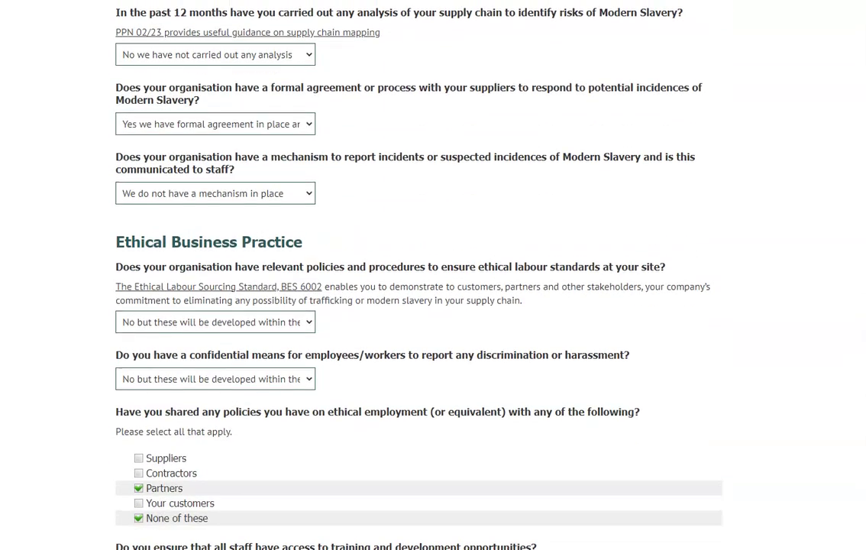
scroll(434, 275, "down", 12)
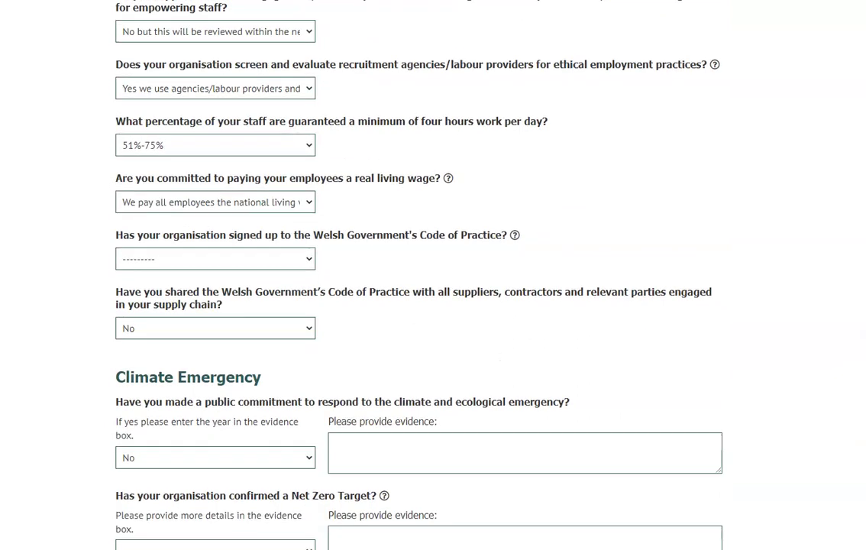
scroll(433, 275, "down", 11)
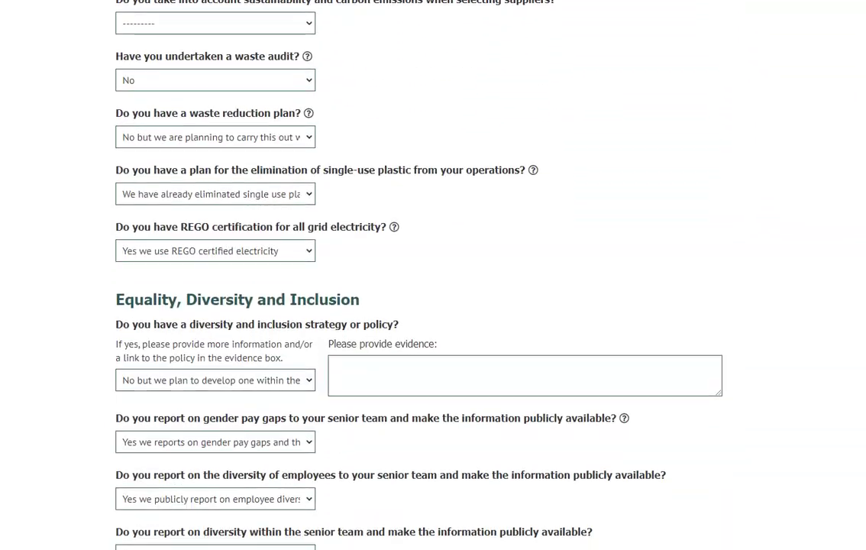
scroll(433, 275, "down", 1)
scroll(433, 275, "down", 6)
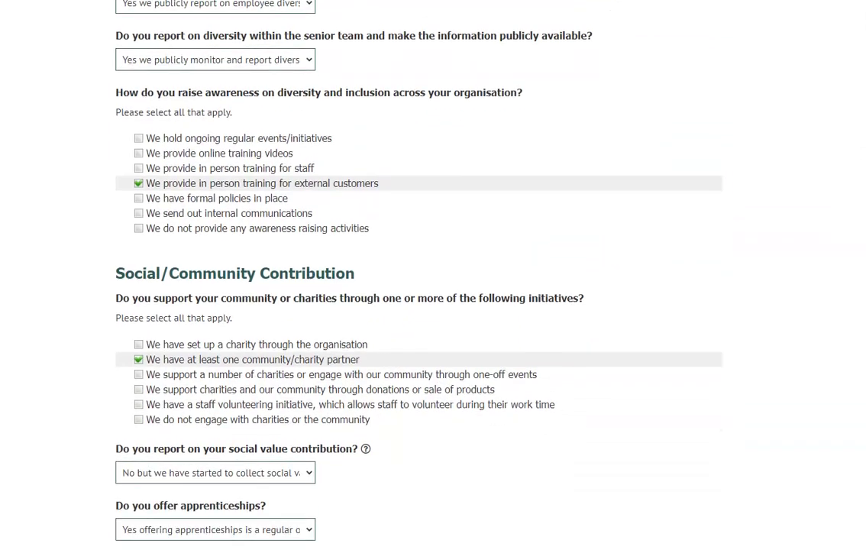
scroll(434, 275, "up", 20)
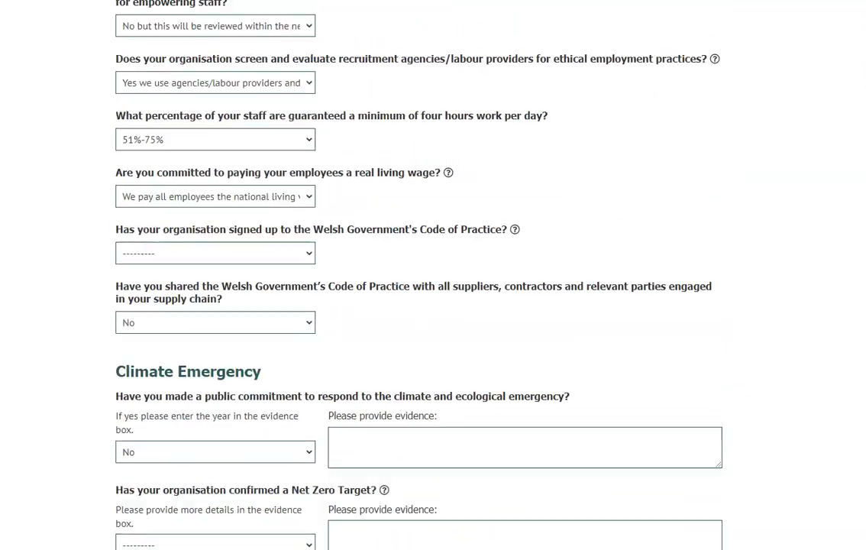
scroll(434, 275, "up", 12)
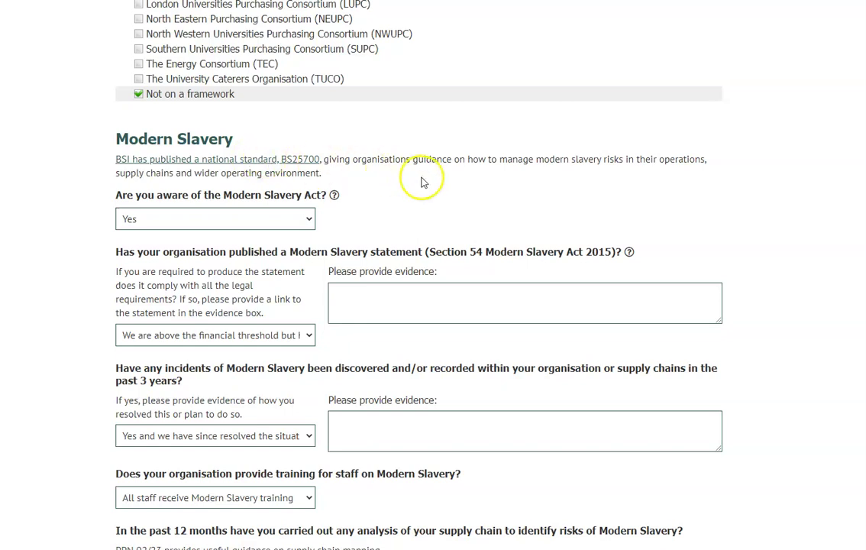
mouse_move(336, 195)
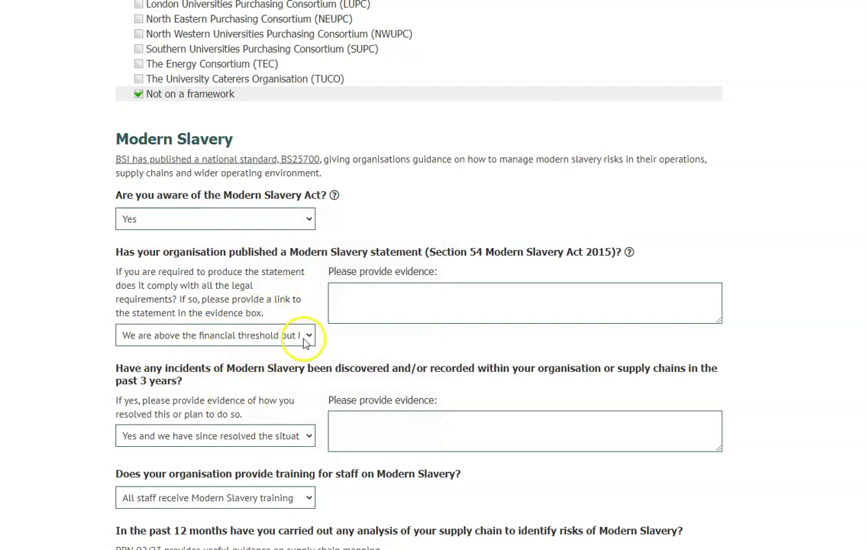
left_click(305, 341)
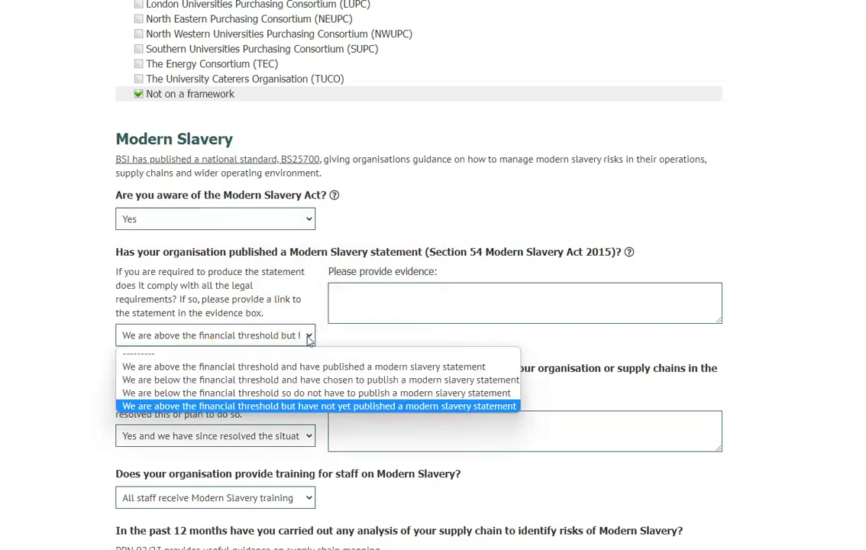
left_click(310, 340)
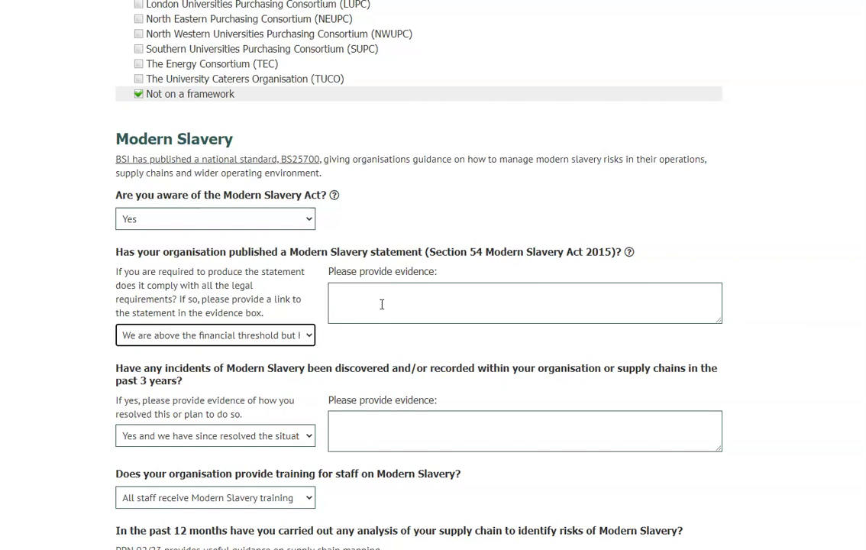
left_click(310, 436)
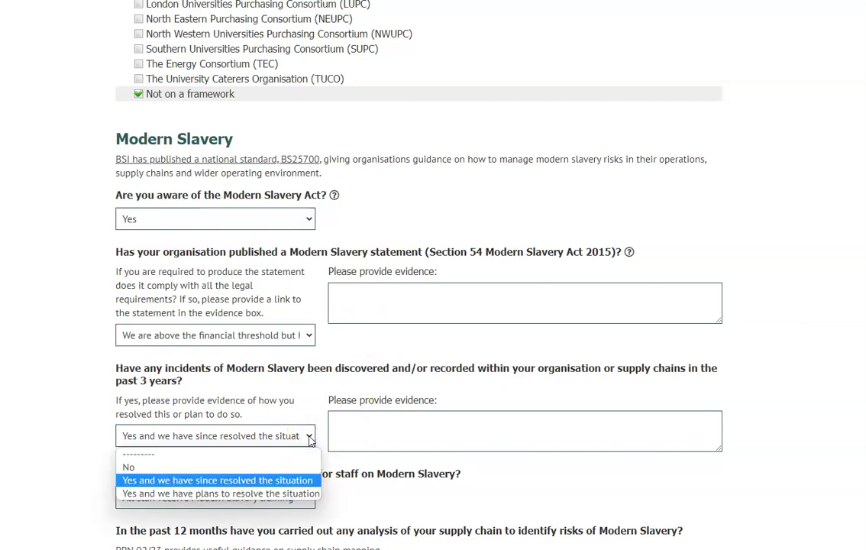
left_click(309, 337)
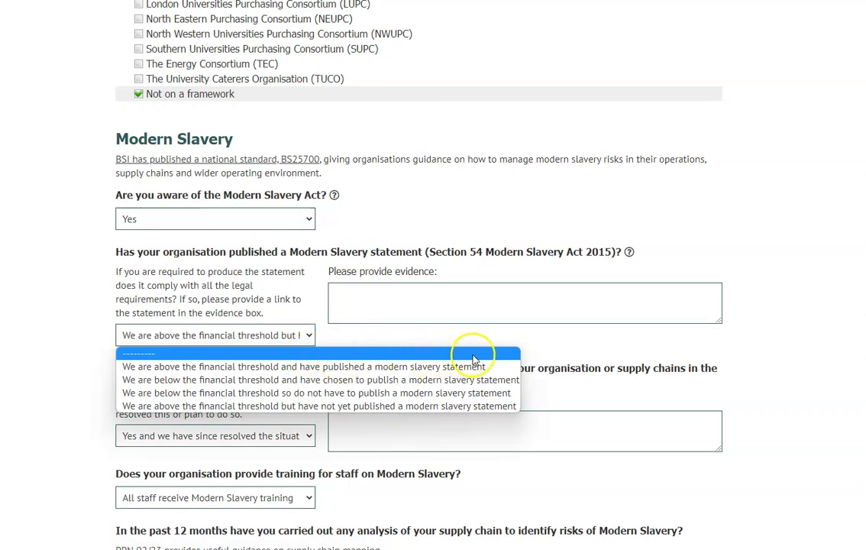
key("Escape")
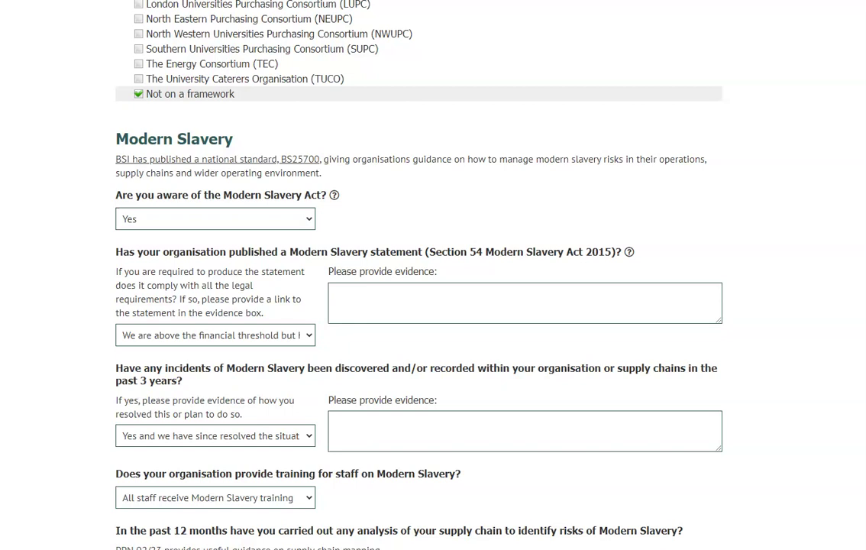
scroll(419, 275, "down", 4)
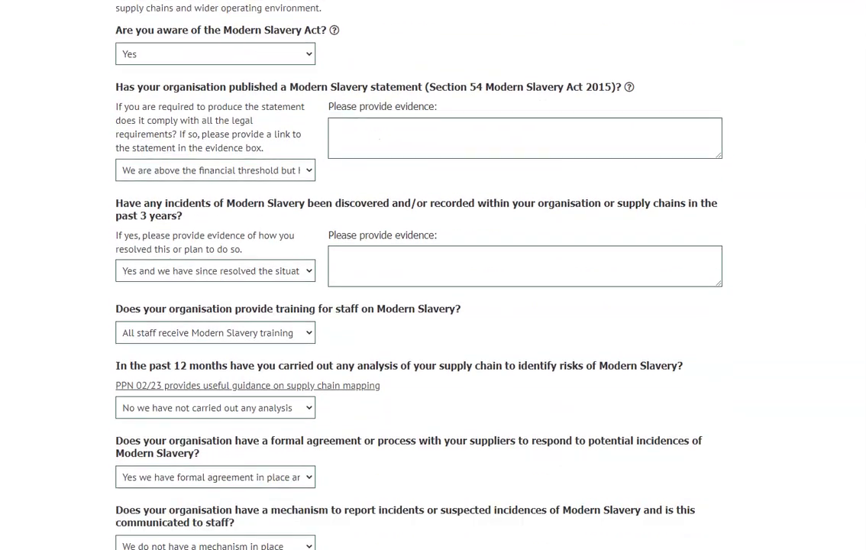
scroll(418, 275, "down", 1)
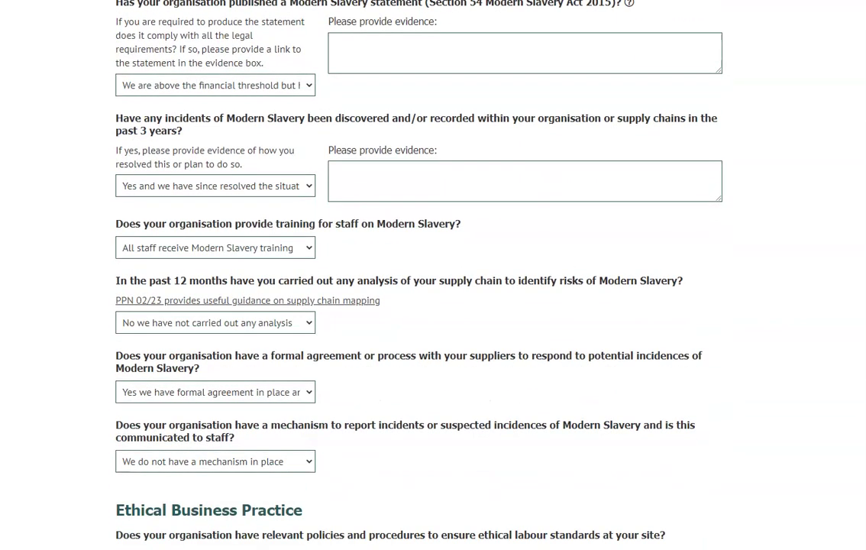
scroll(418, 275, "down", 5)
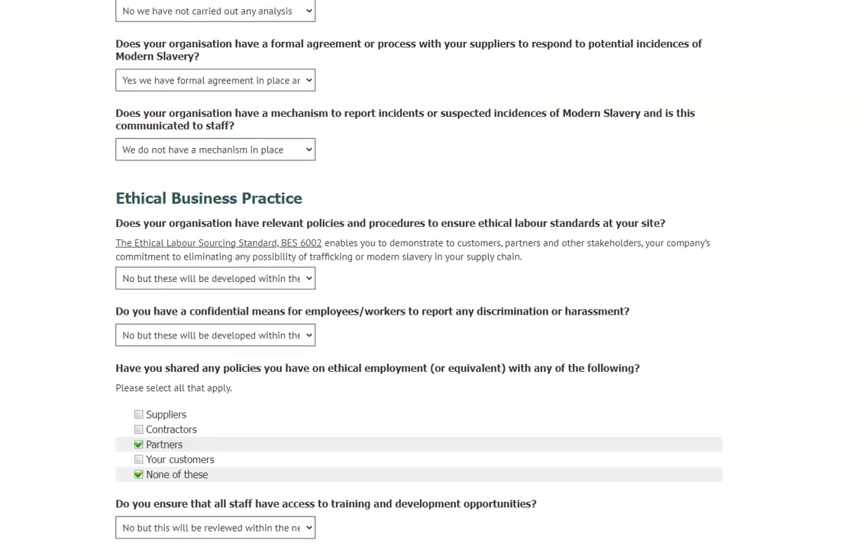
scroll(419, 275, "down", 4)
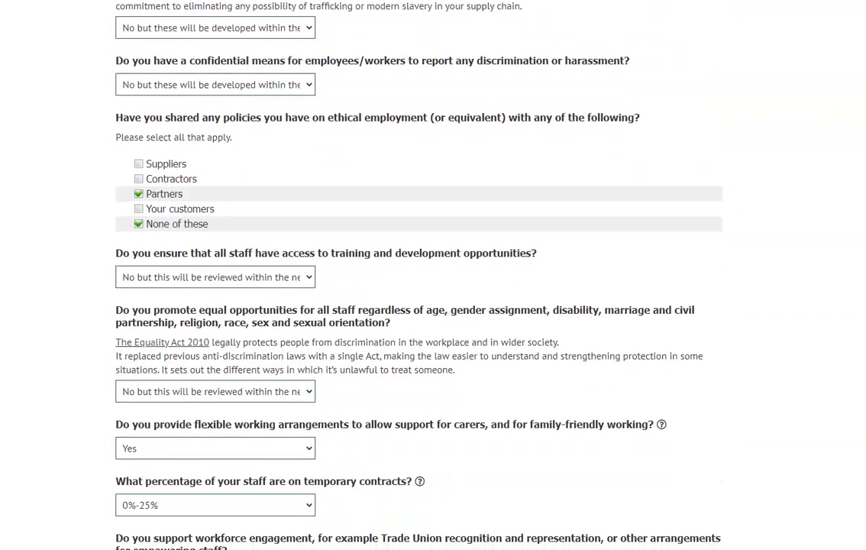
scroll(418, 275, "down", 1)
scroll(418, 275, "down", 3)
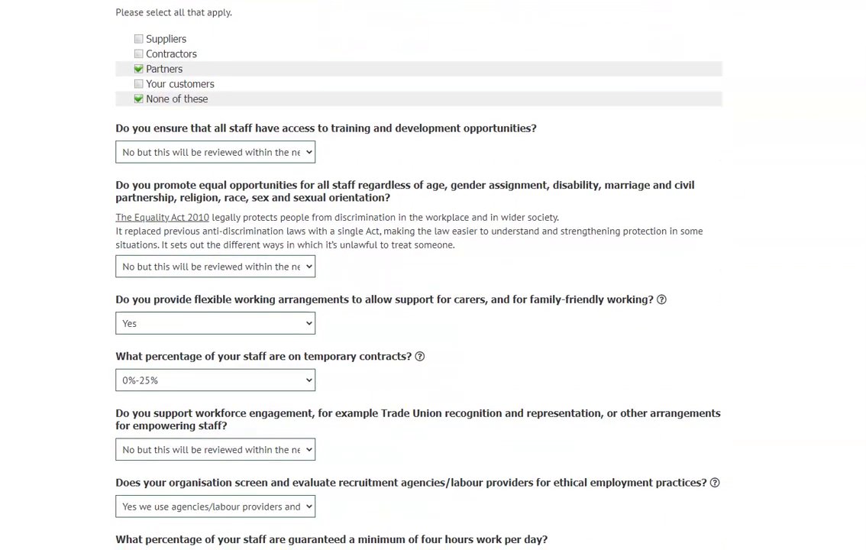
scroll(419, 275, "down", 3)
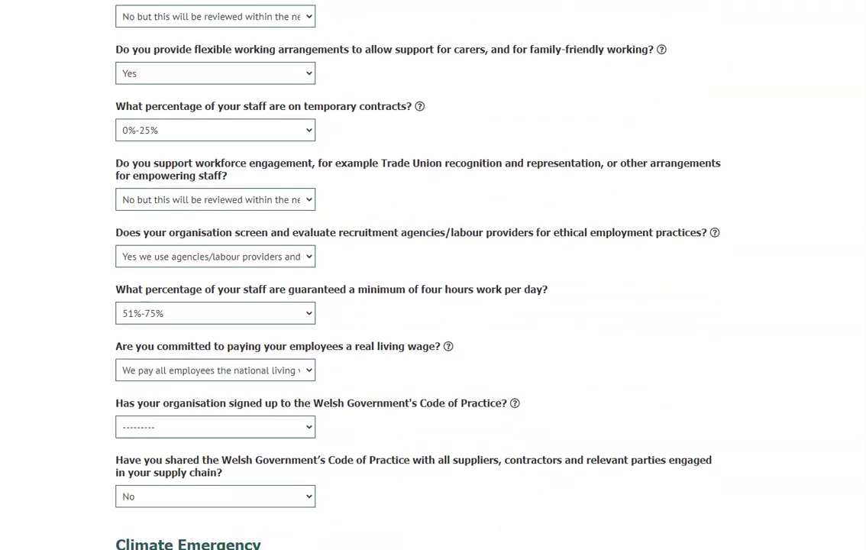
scroll(419, 275, "down", 5)
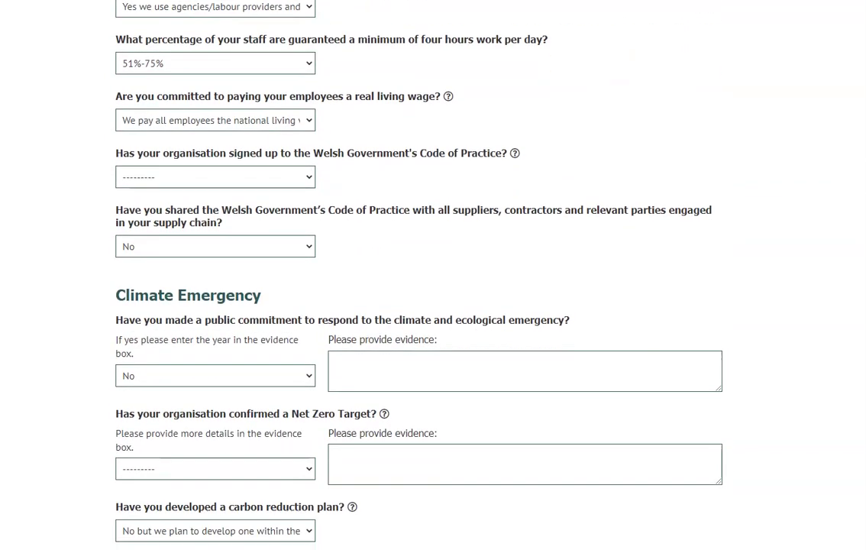
scroll(418, 275, "down", 3)
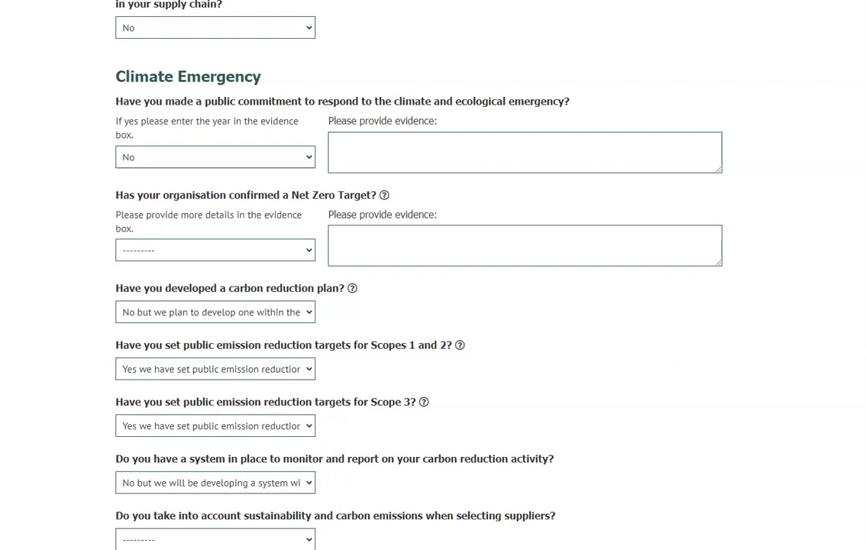
scroll(418, 275, "down", 2)
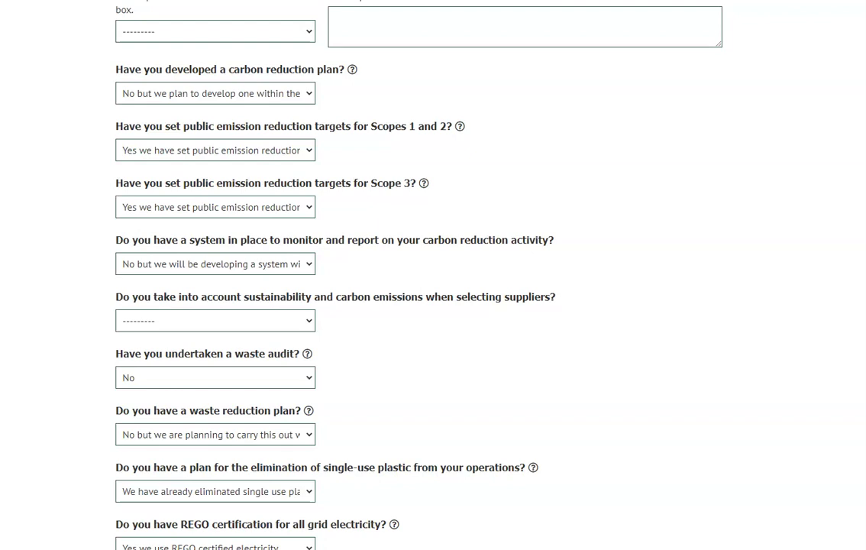
scroll(418, 275, "down", 4)
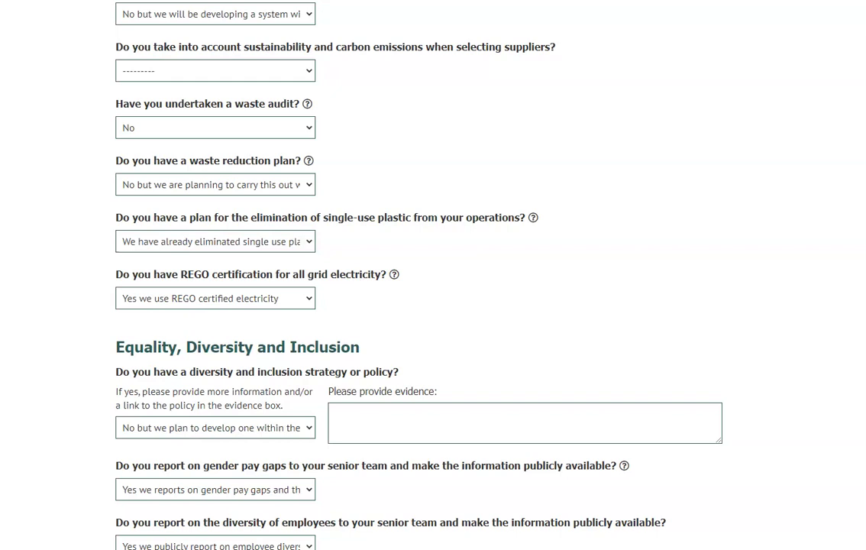
scroll(433, 275, "down", 6)
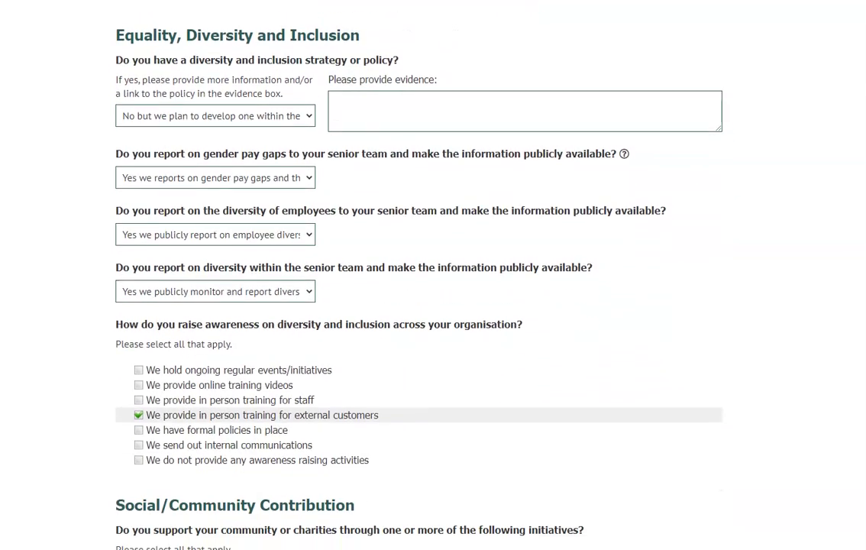
scroll(434, 275, "down", 2)
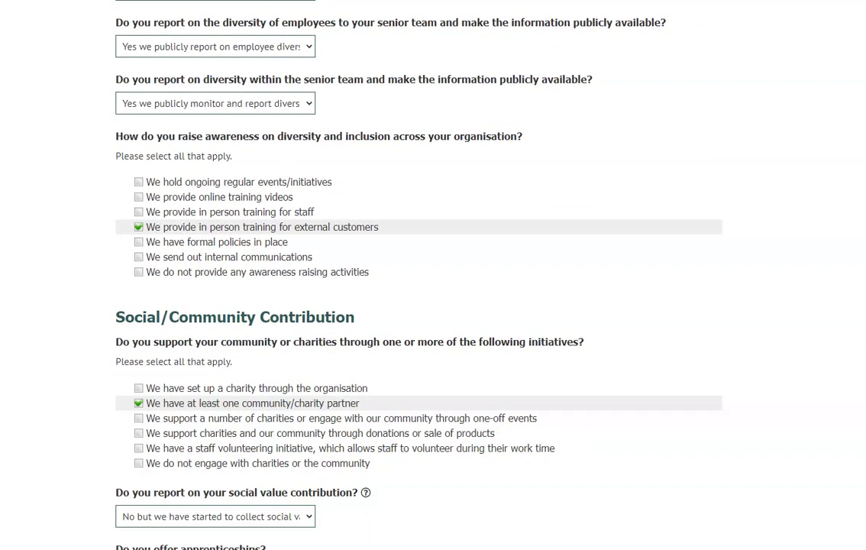
scroll(433, 275, "down", 3)
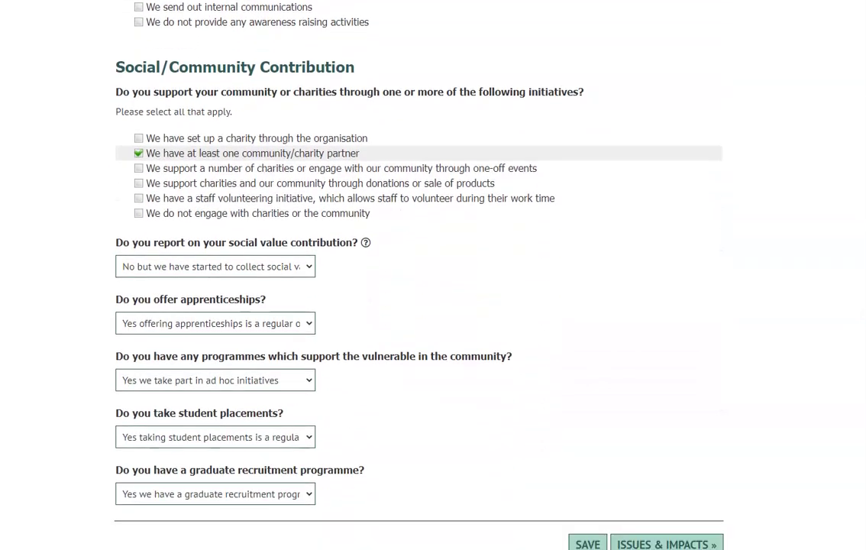
scroll(433, 275, "down", 1)
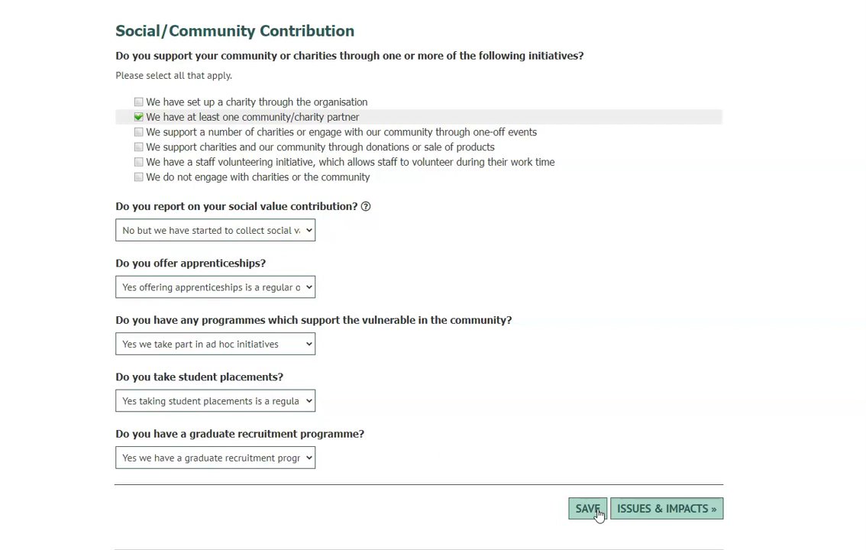
- Continue to the Your Issues & Impacts step, which shows the Economic Impacts negative and positive lists
left_click(656, 521)
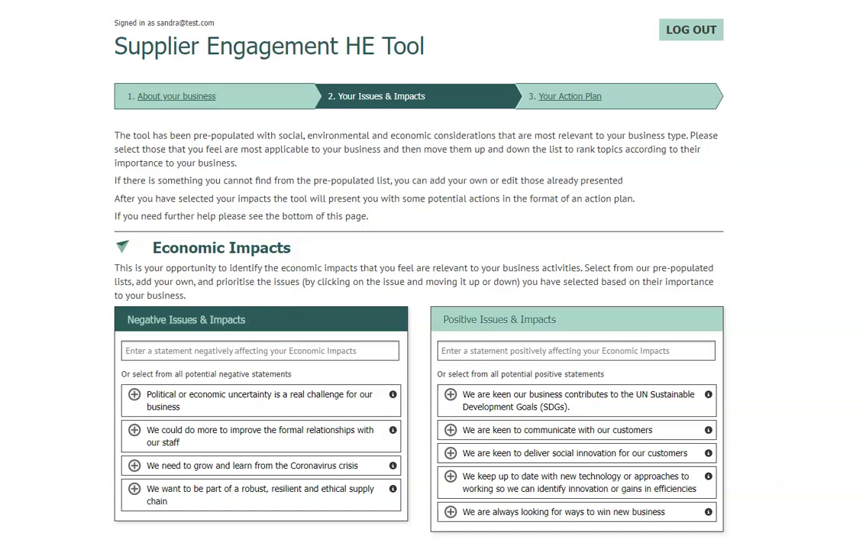
- Select Political or economic uncertainty as negative, plus the UN SDGs and customer-communication positive economic statements
scroll(419, 306, "down", 3)
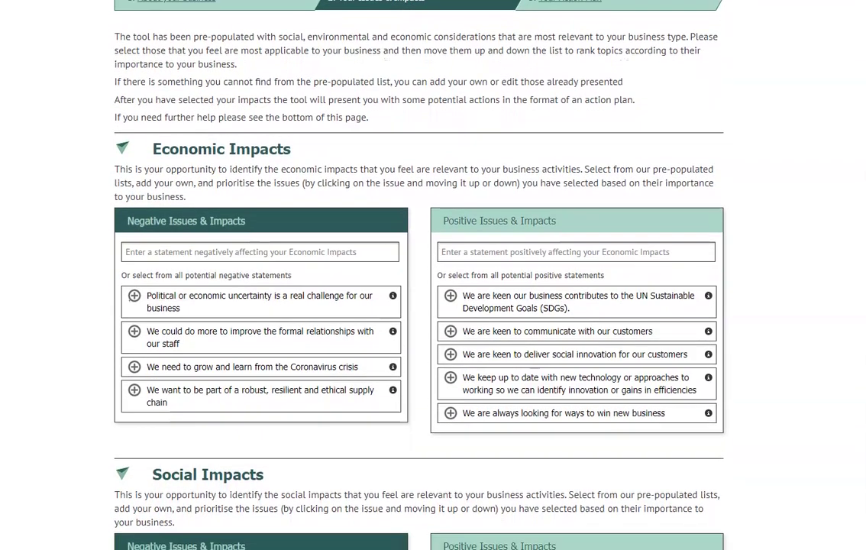
scroll(419, 306, "down", 5)
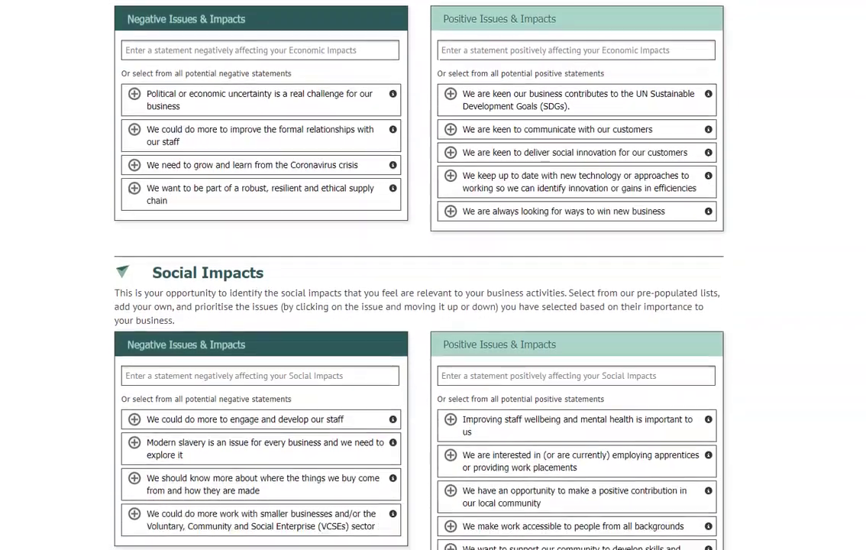
scroll(419, 306, "down", 6)
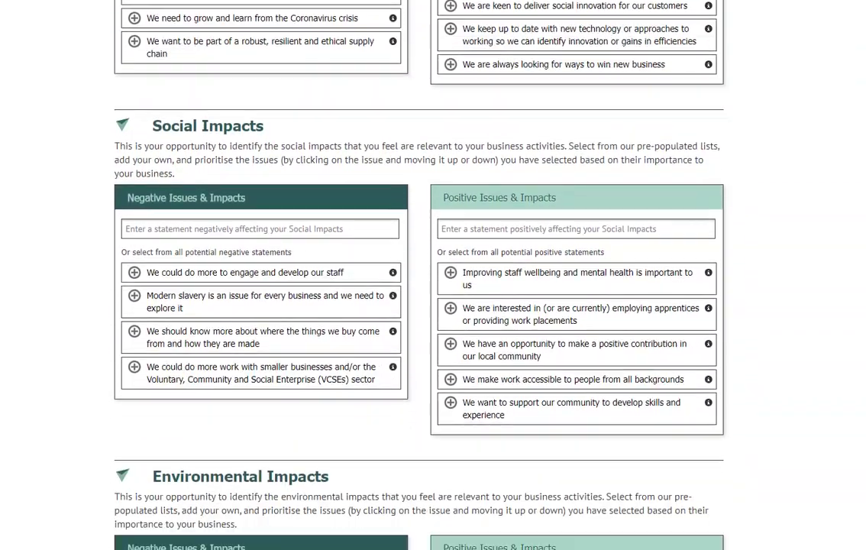
scroll(418, 305, "up", 7)
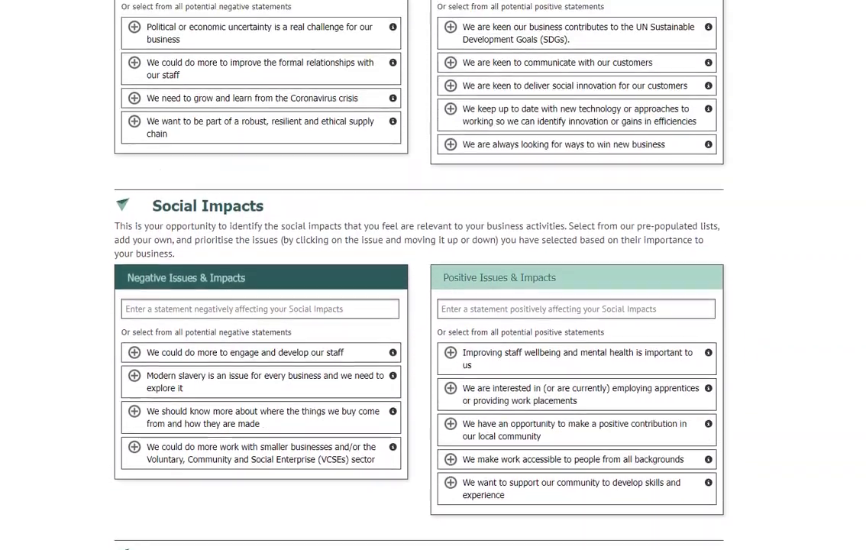
scroll(419, 306, "up", 3)
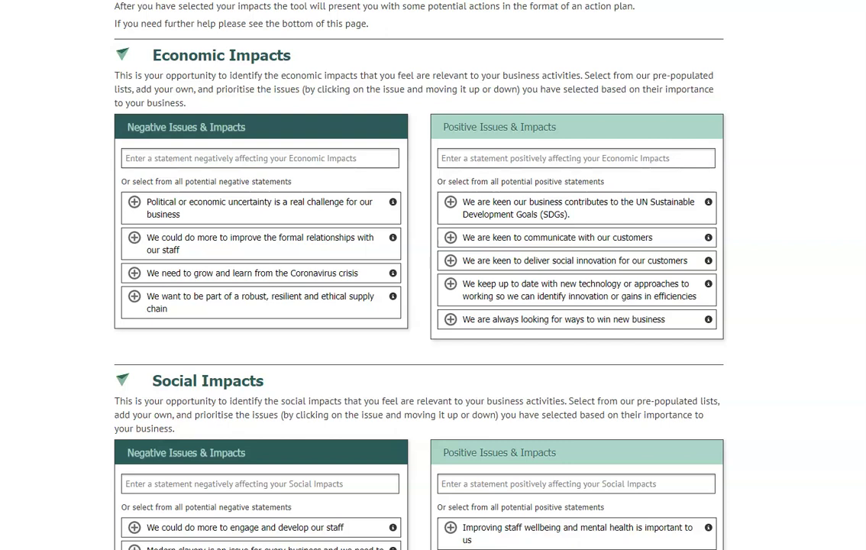
scroll(419, 305, "up", 3)
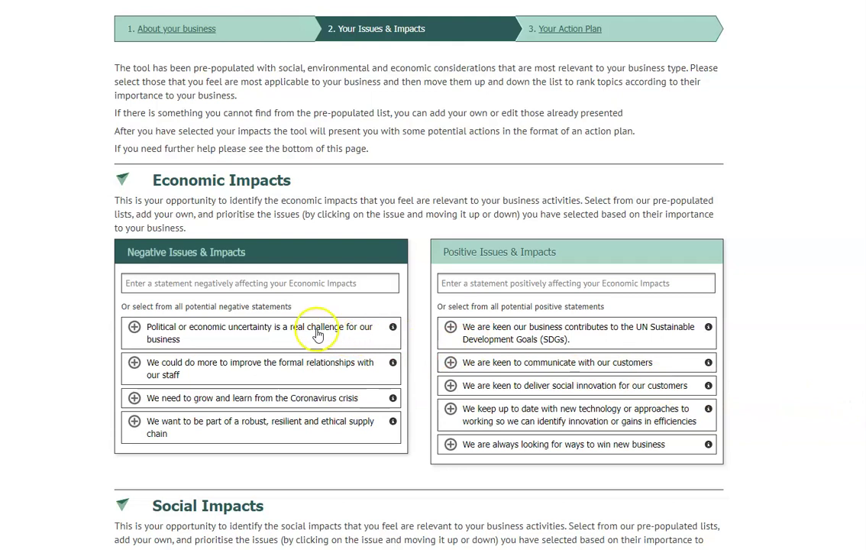
left_click(135, 328)
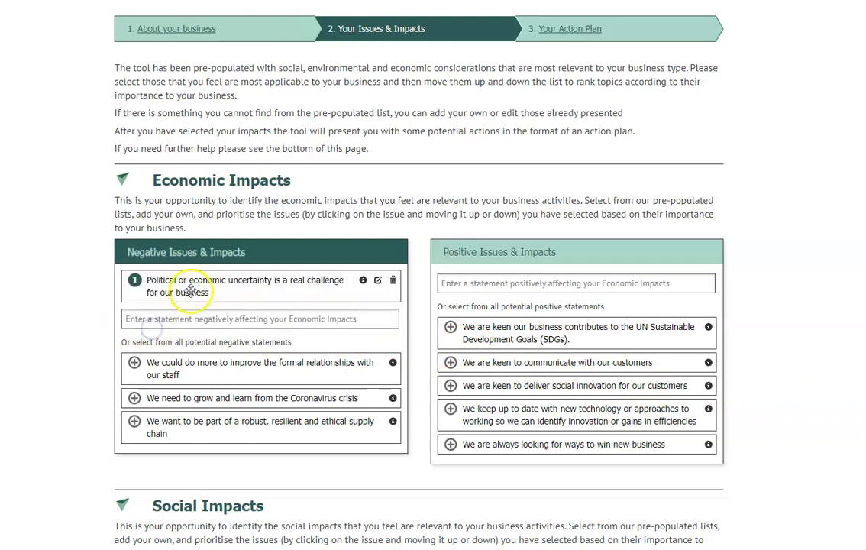
left_click(493, 330)
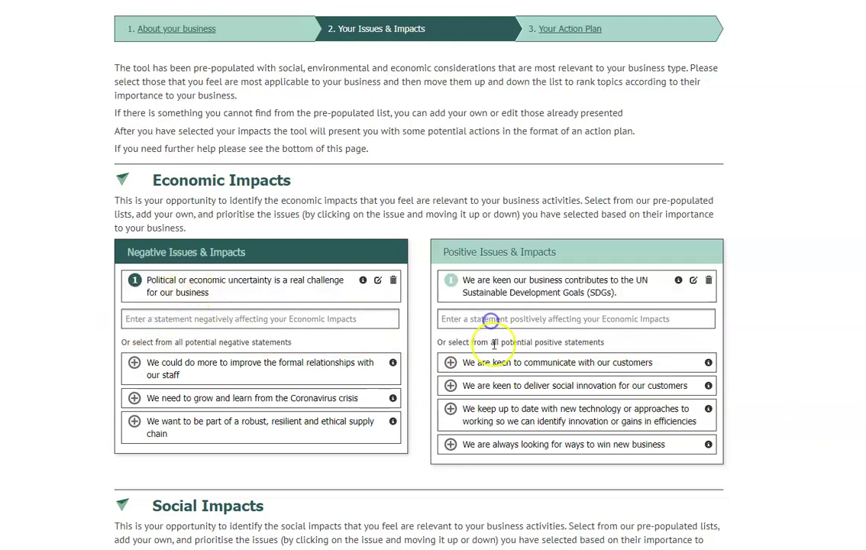
left_click(495, 366)
- Add the Modern slavery and apprentices social impacts, then the staff-relationships and Coronavirus crisis economic negatives
scroll(489, 367, "down", 5)
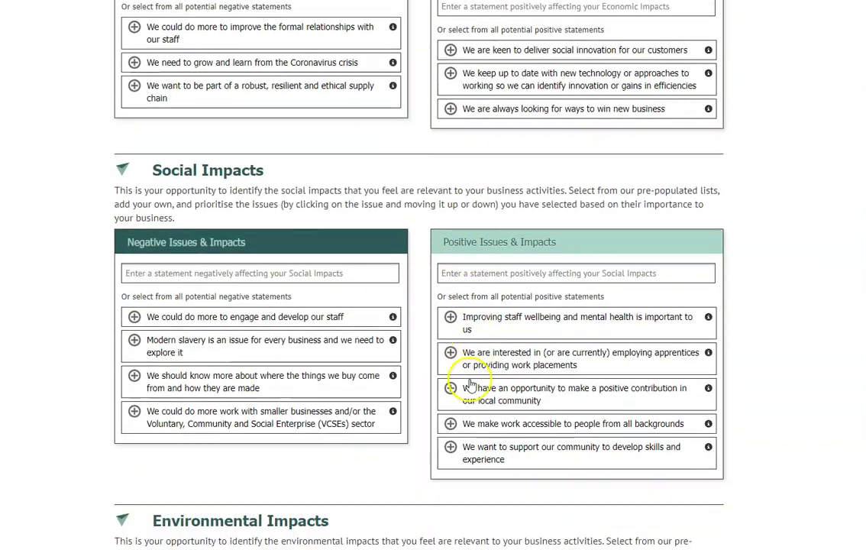
left_click(283, 304)
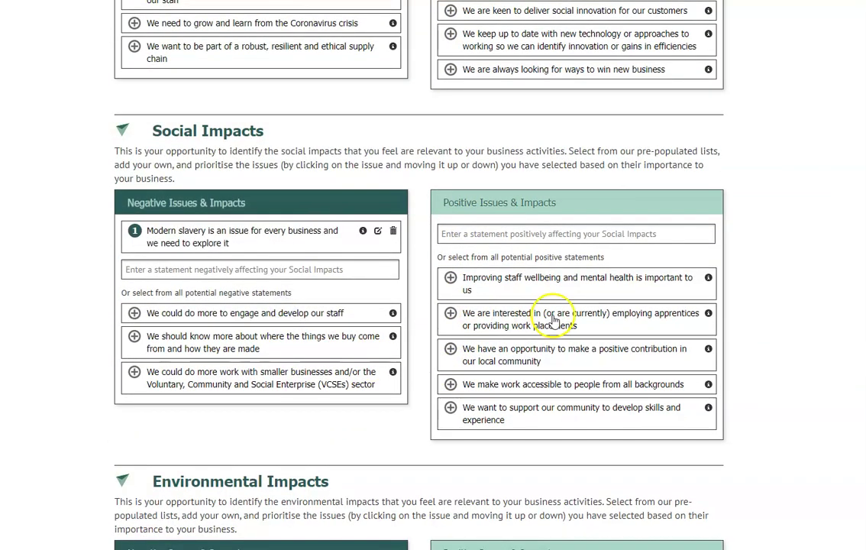
left_click(553, 314)
scroll(412, 205, "up", 3)
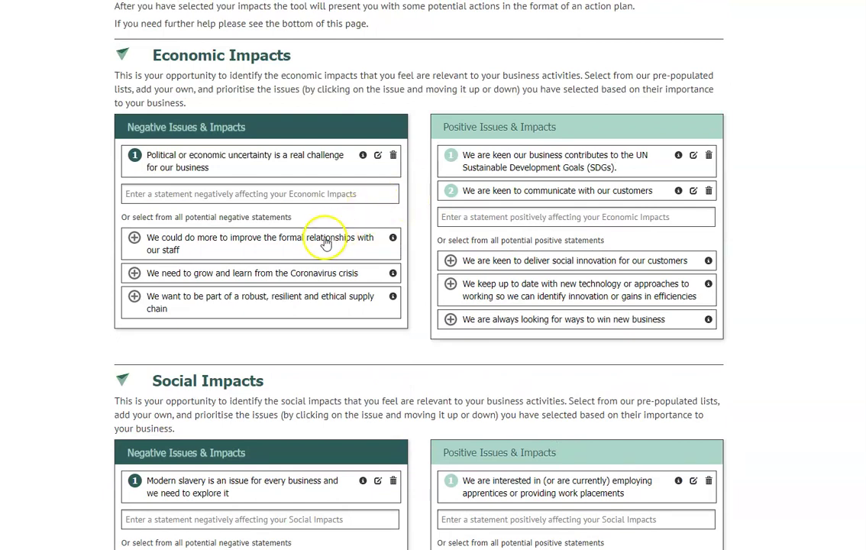
left_click(259, 243)
left_click(259, 274)
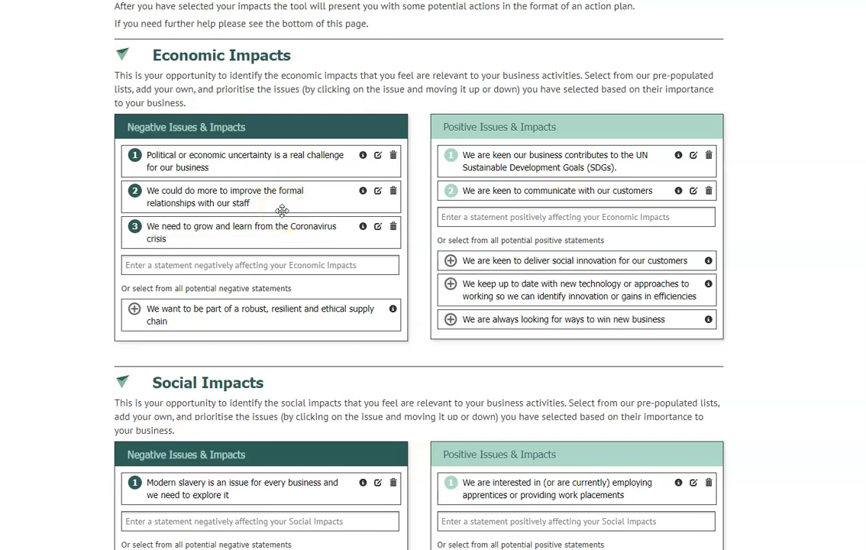
- Rank the Coronavirus crisis statement first, try and cancel an edit, then delete it
left_click_drag(267, 233, 259, 155)
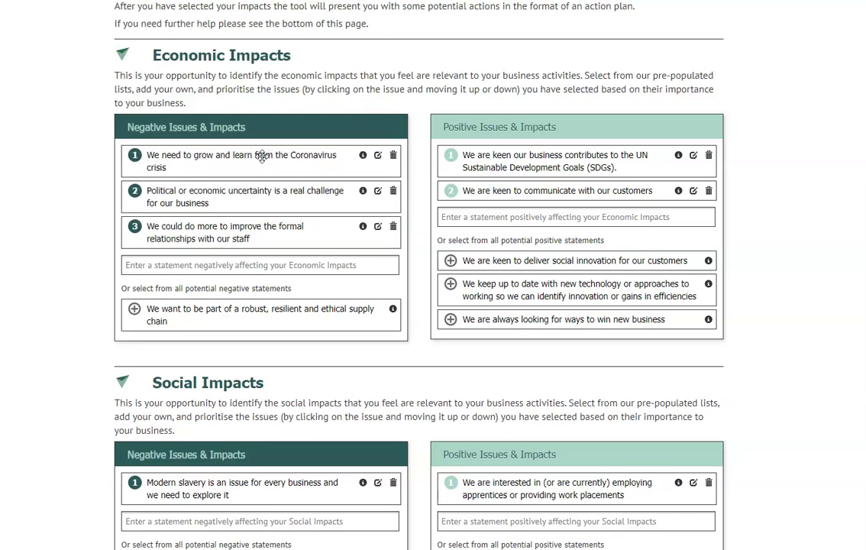
left_click(365, 157)
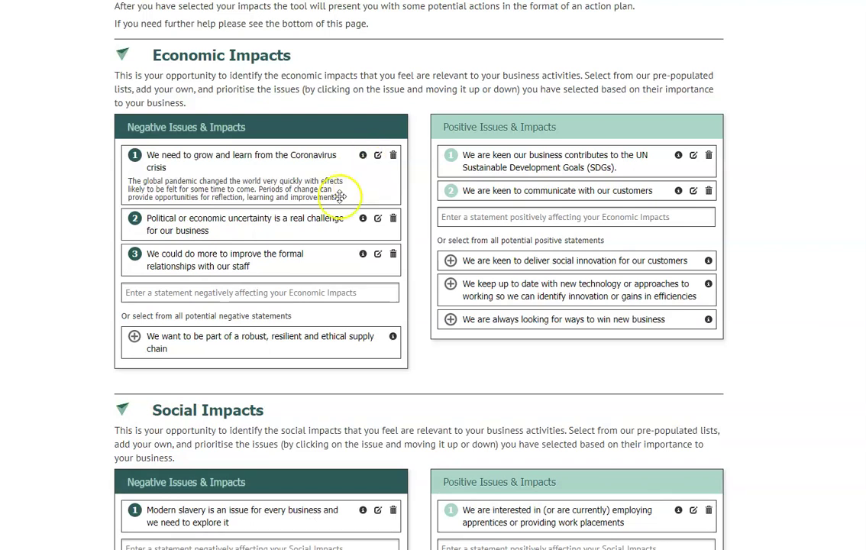
left_click(377, 156)
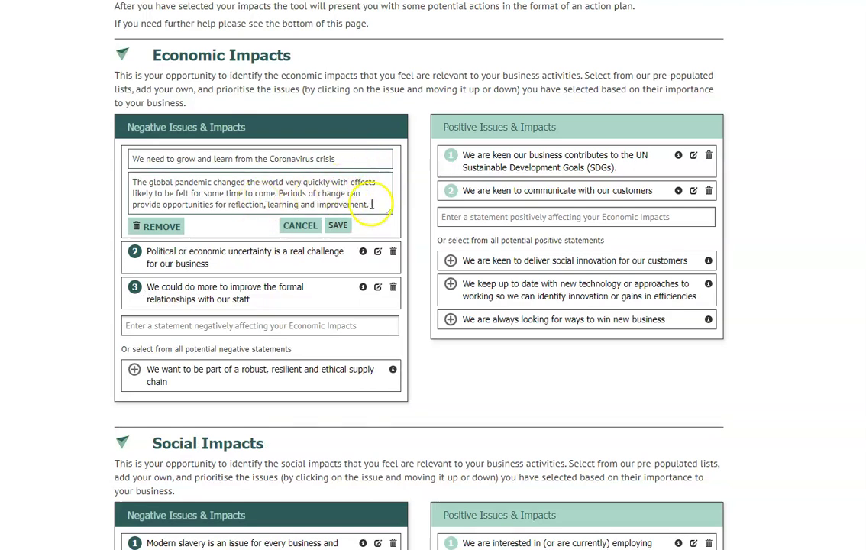
left_click_drag(370, 204, 288, 185)
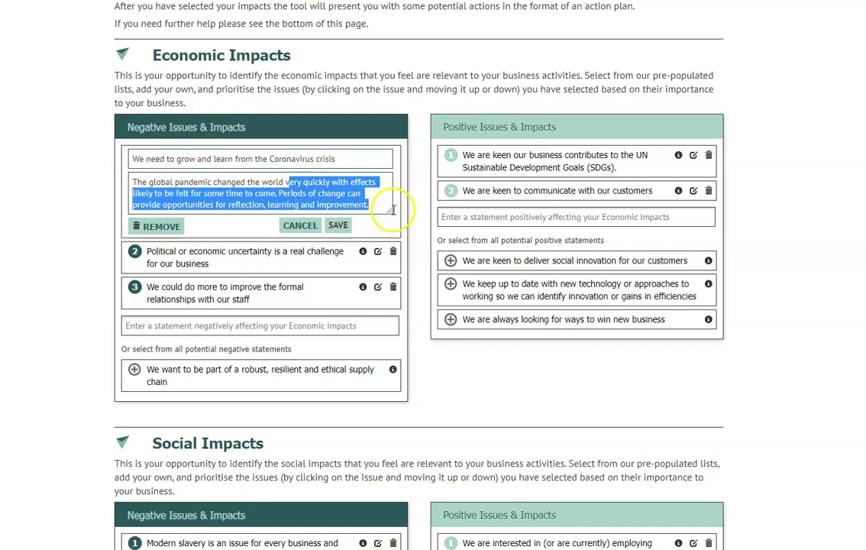
left_click(309, 223)
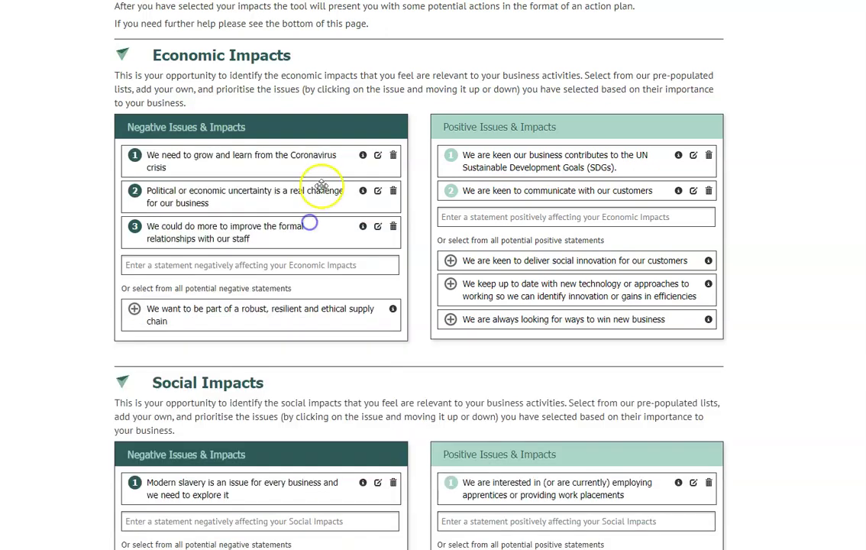
left_click(394, 156)
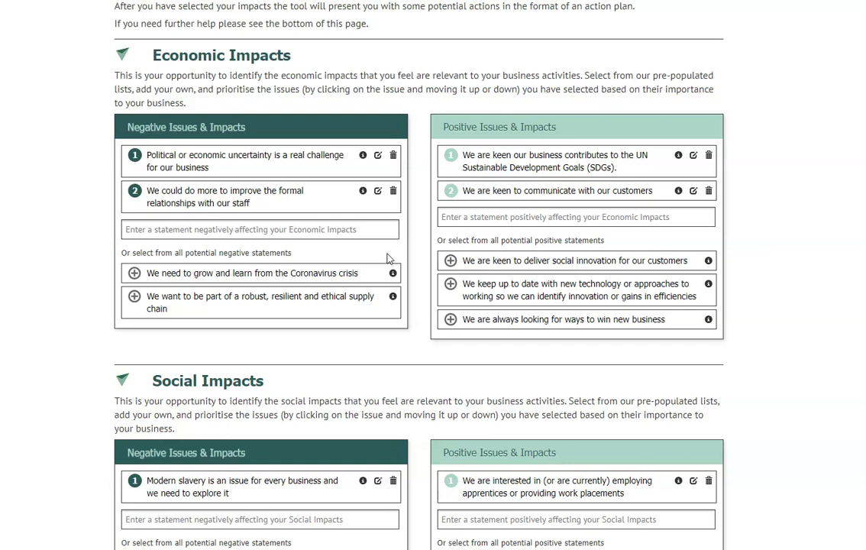
- Add 'New Issue' as a custom negative economic impact statement
left_click(155, 231)
type("New")
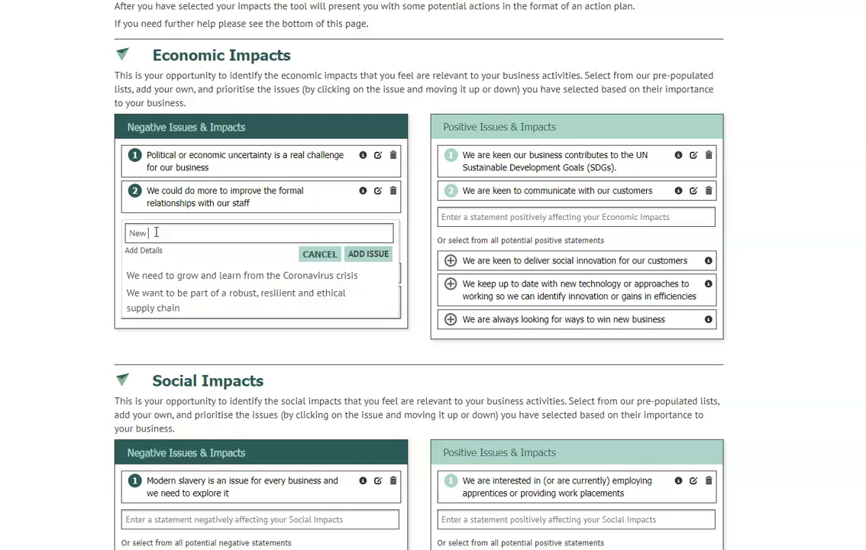
type(" Issue")
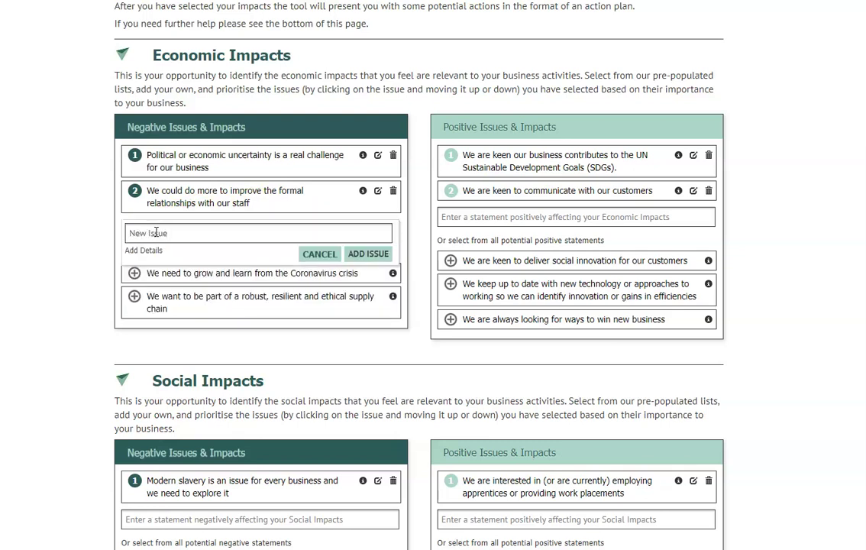
left_click(151, 178)
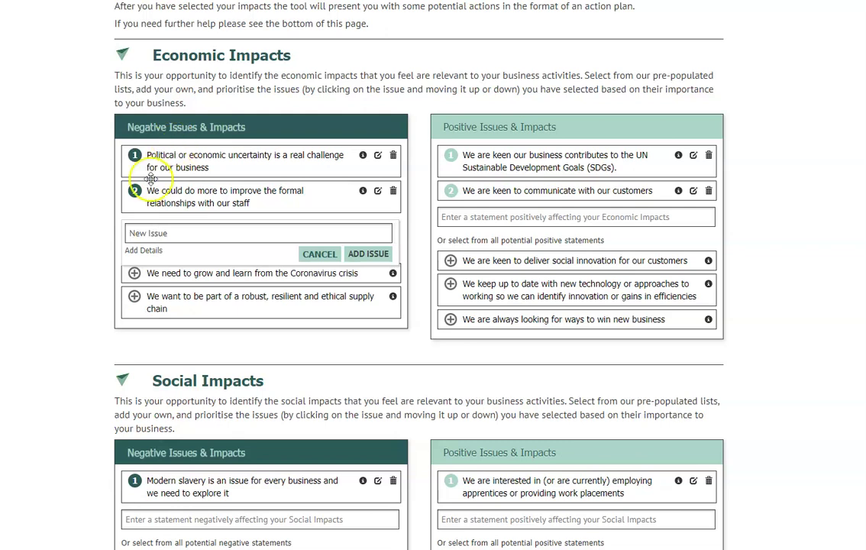
left_click(360, 253)
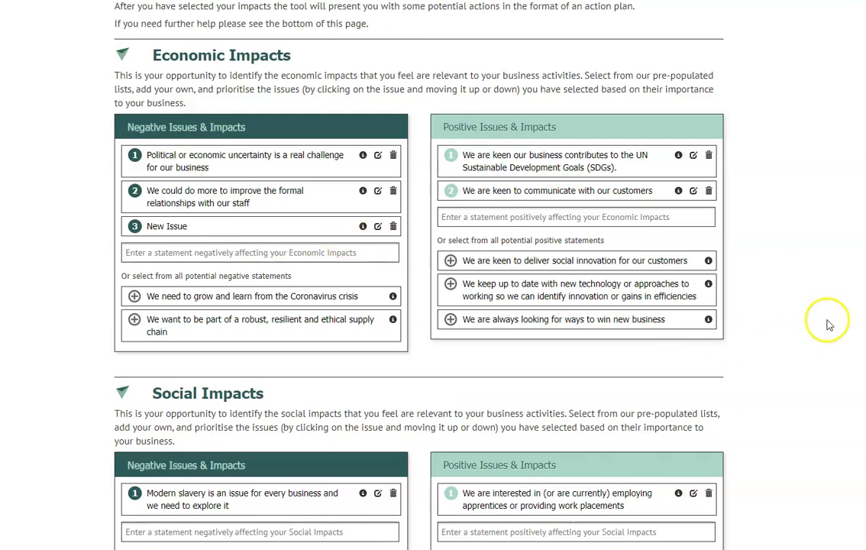
- Add the food waste and sustainability-response environmental statements, then generate the Brilliant Bakes action plan
scroll(419, 275, "down", 8)
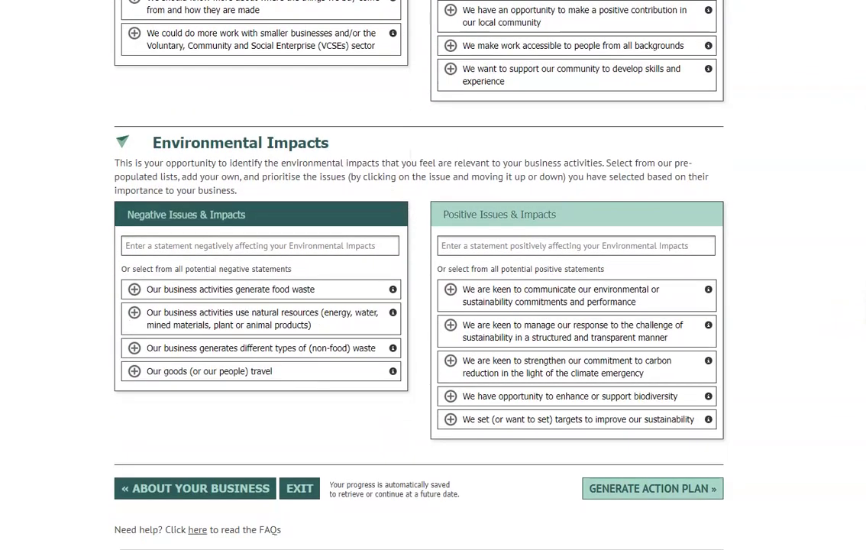
left_click(271, 288)
left_click(518, 303)
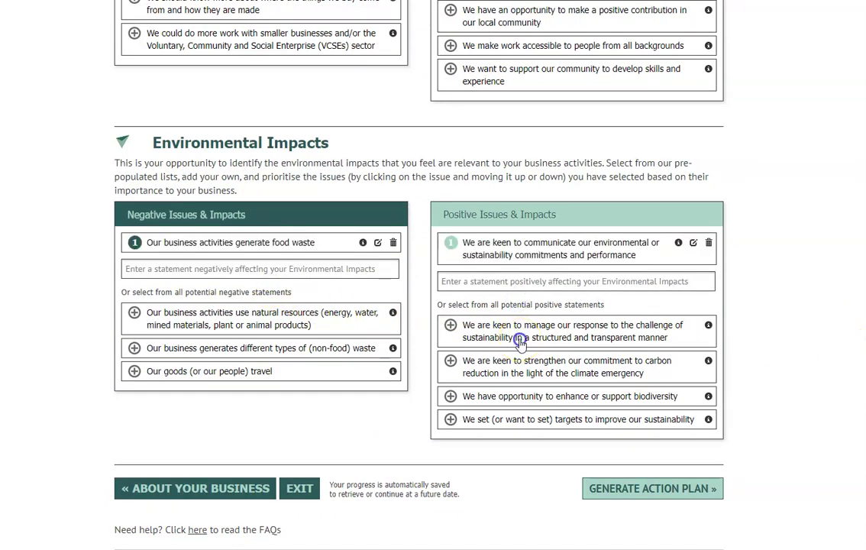
left_click(520, 337)
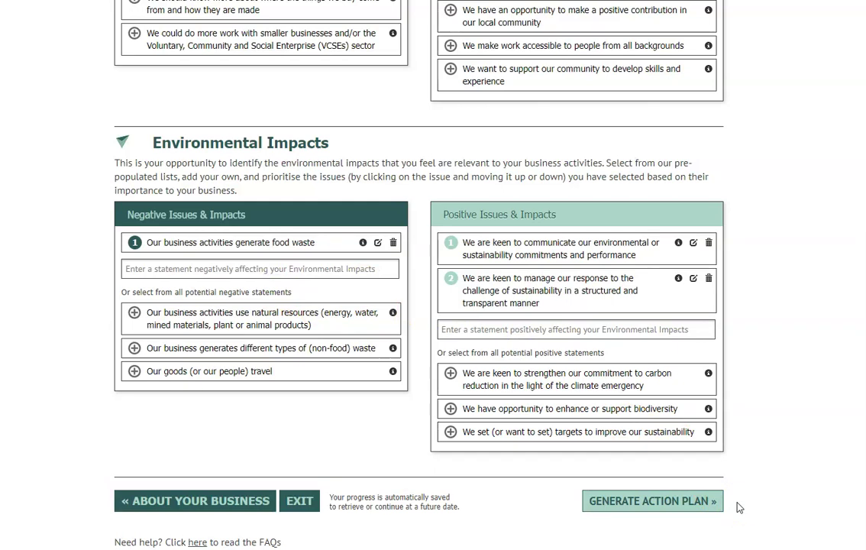
left_click(605, 500)
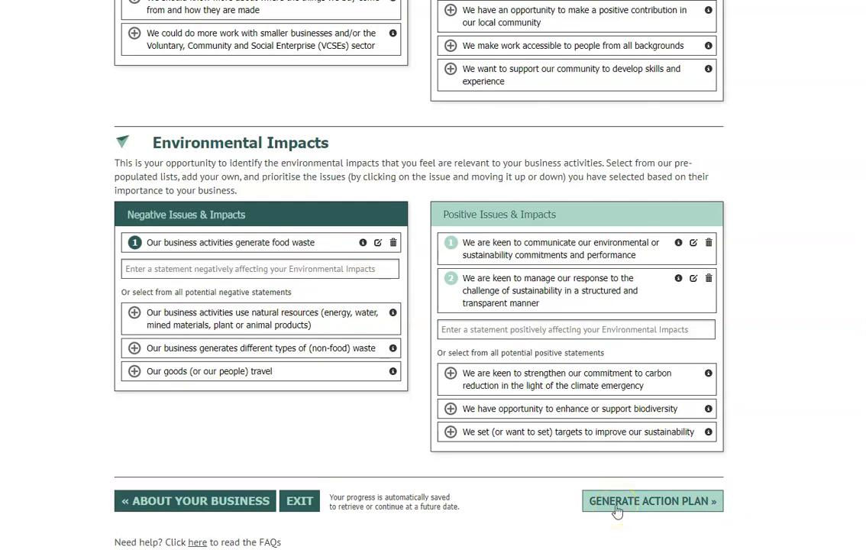
left_click(570, 483)
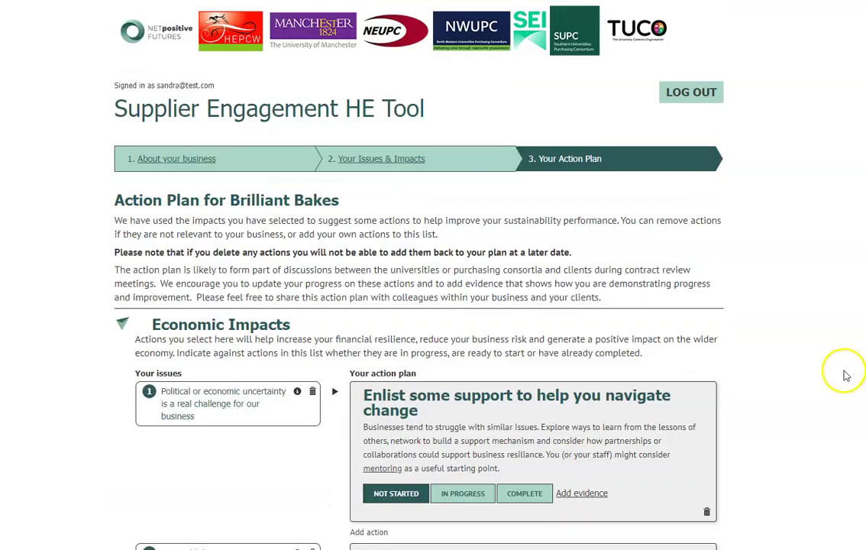
scroll(845, 372, "down", 5)
scroll(433, 275, "down", 3)
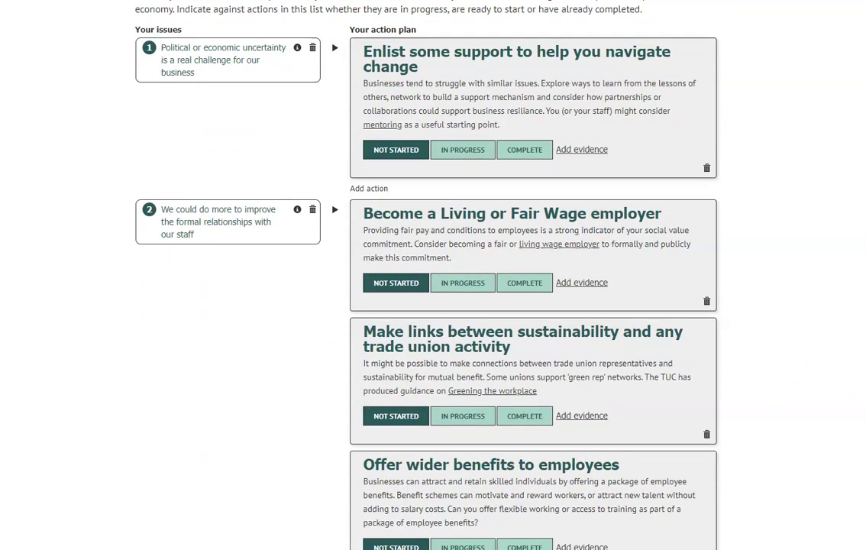
scroll(433, 275, "down", 1)
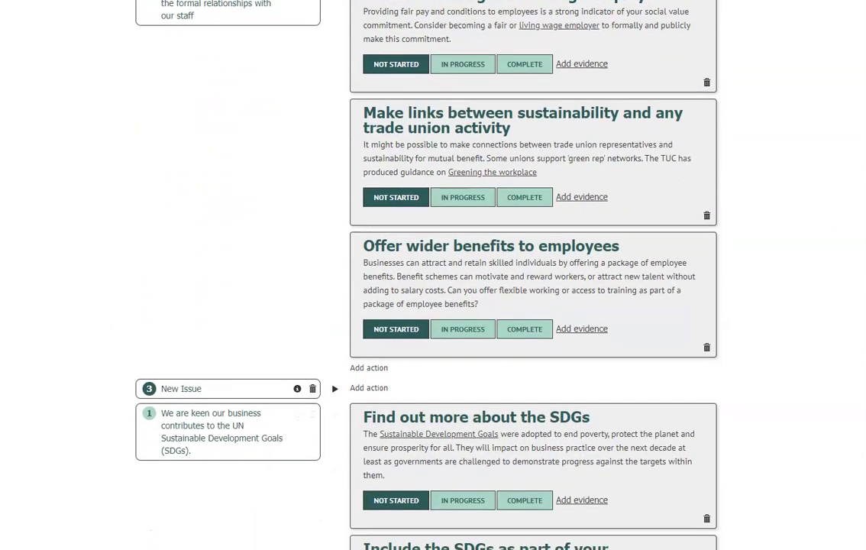
scroll(433, 275, "down", 2)
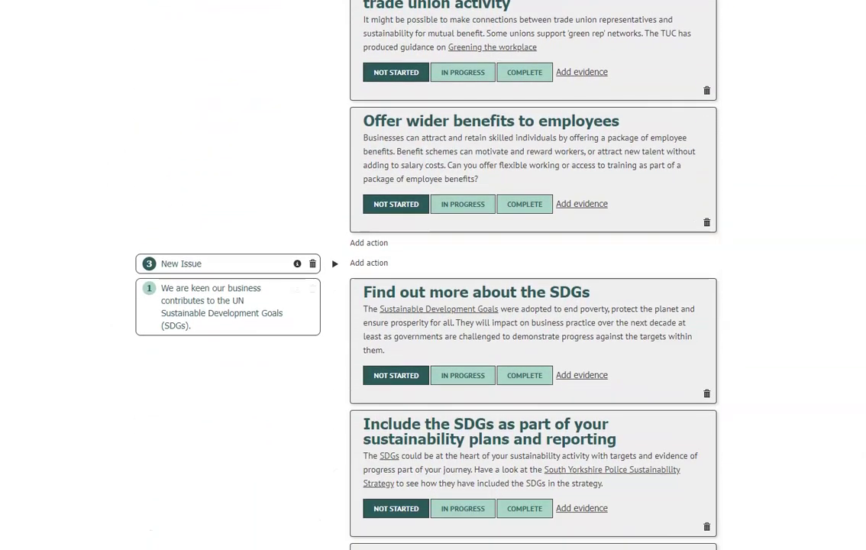
scroll(476, 198, "up", 6)
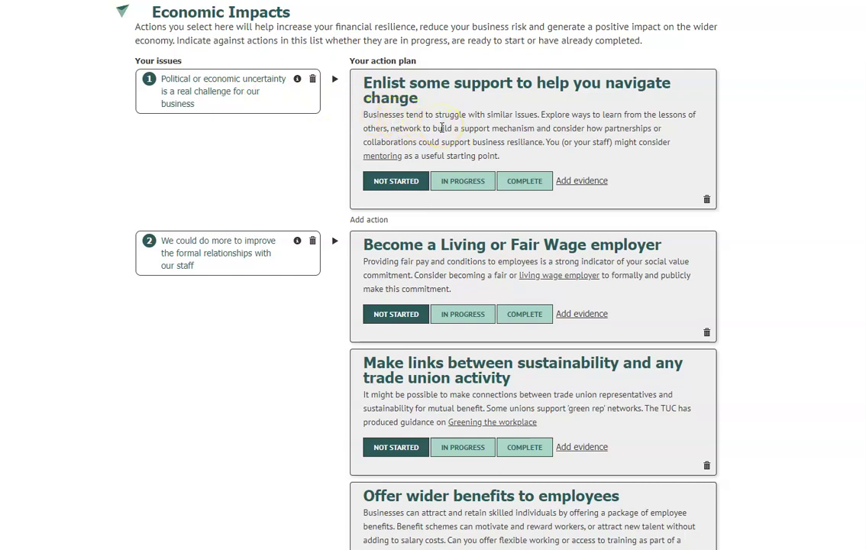
- Mark the navigate-change support and trade-union actions In Progress, and Living Wage Complete
left_click(447, 185)
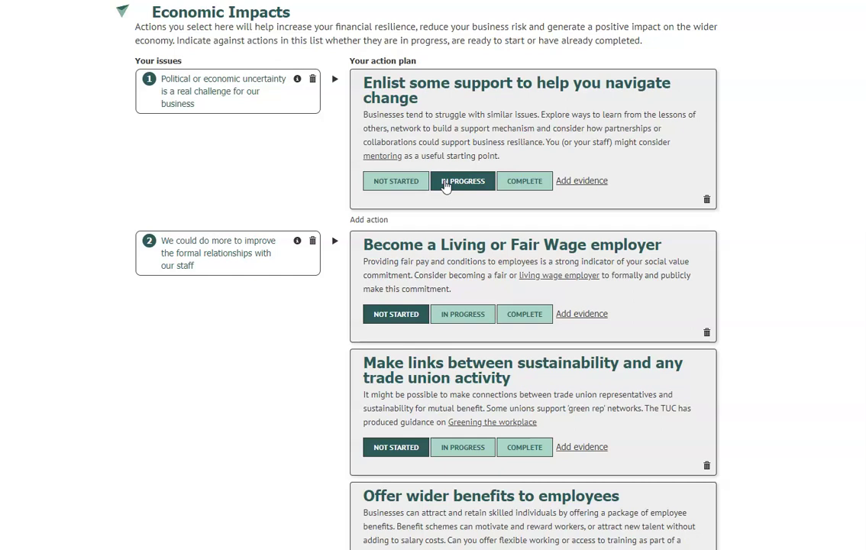
left_click(520, 318)
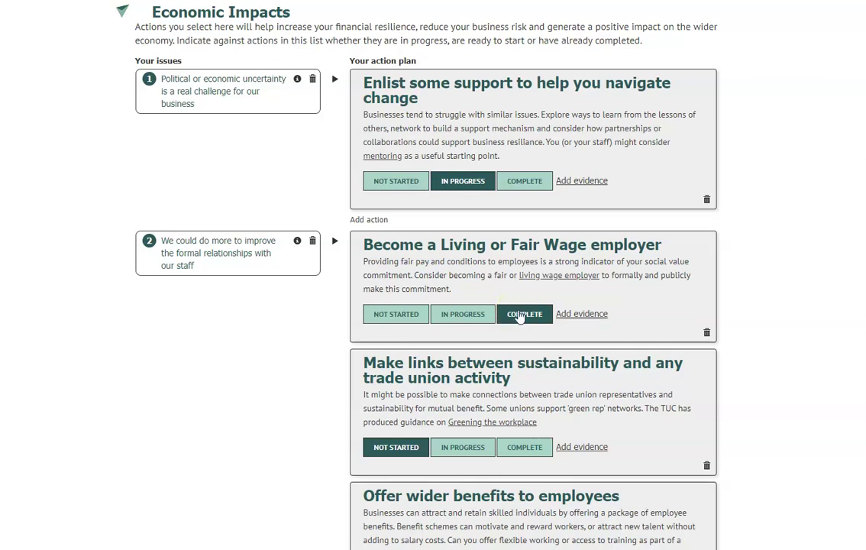
scroll(493, 369, "down", 1)
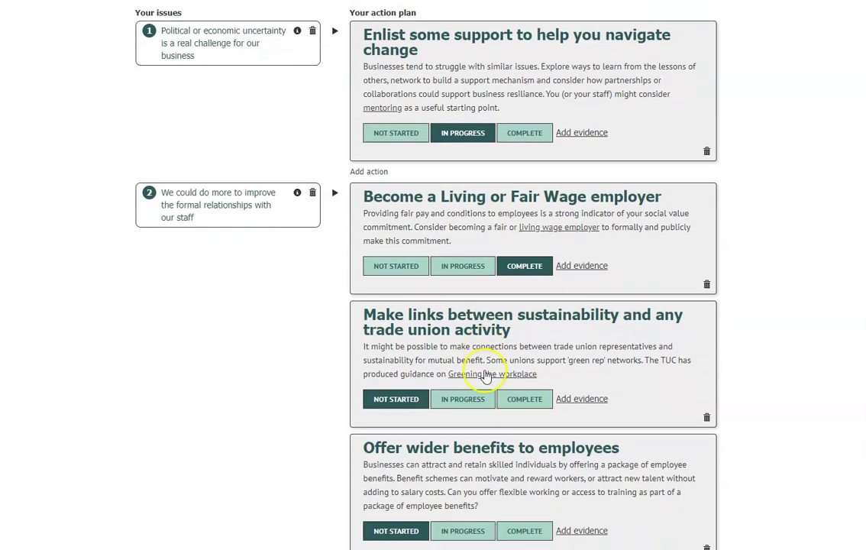
left_click(470, 390)
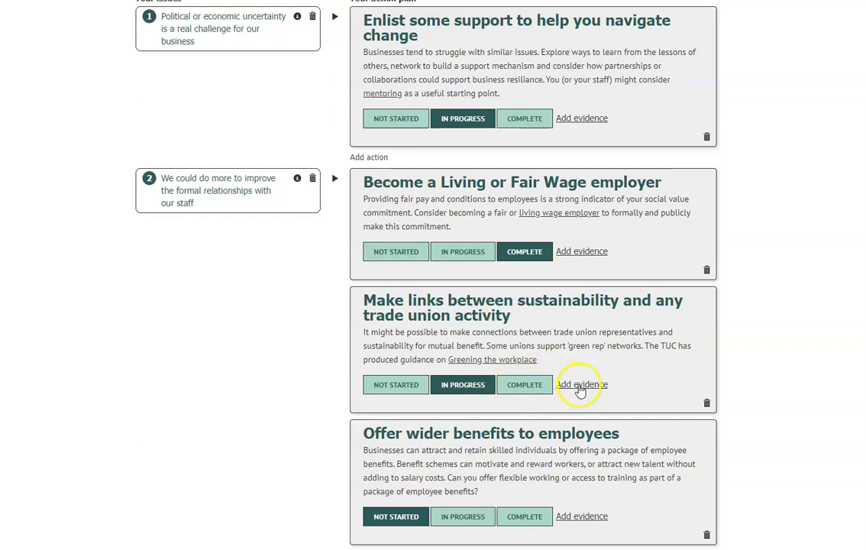
- Open the evidence entry for the trade-union links action and save it
left_click(581, 386)
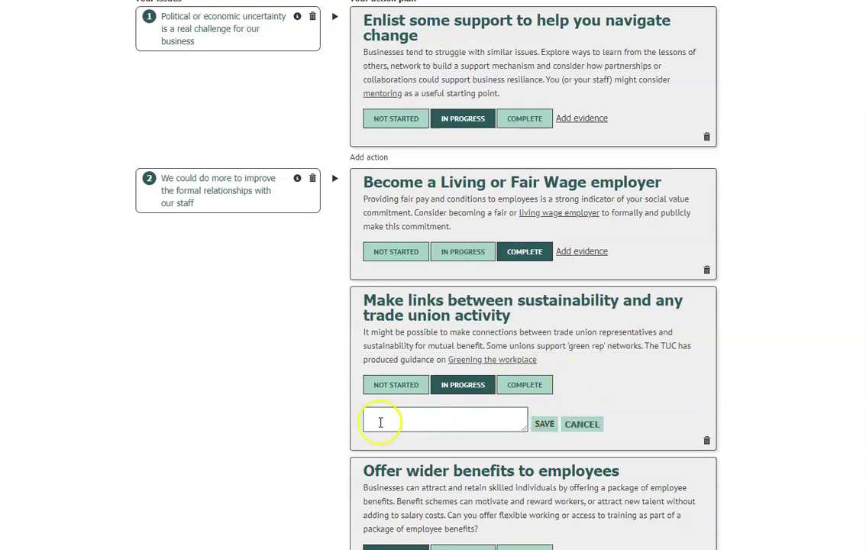
left_click(405, 419)
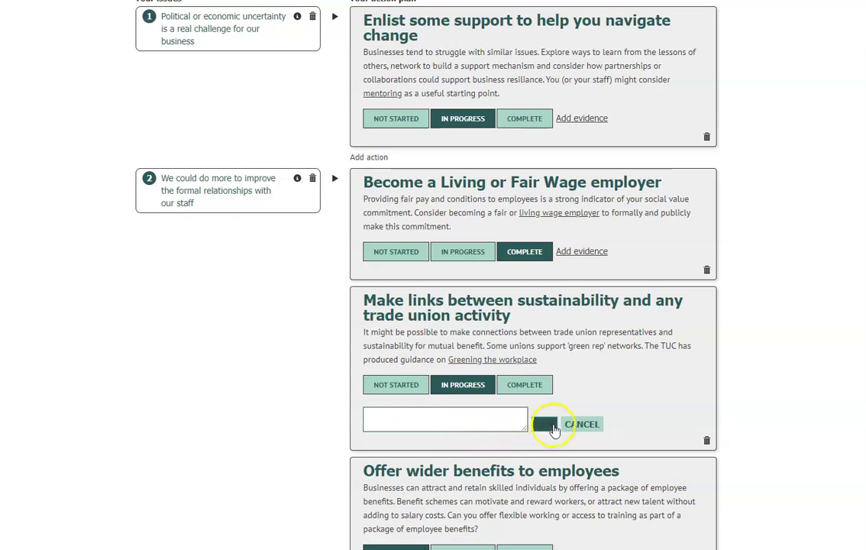
left_click(581, 424)
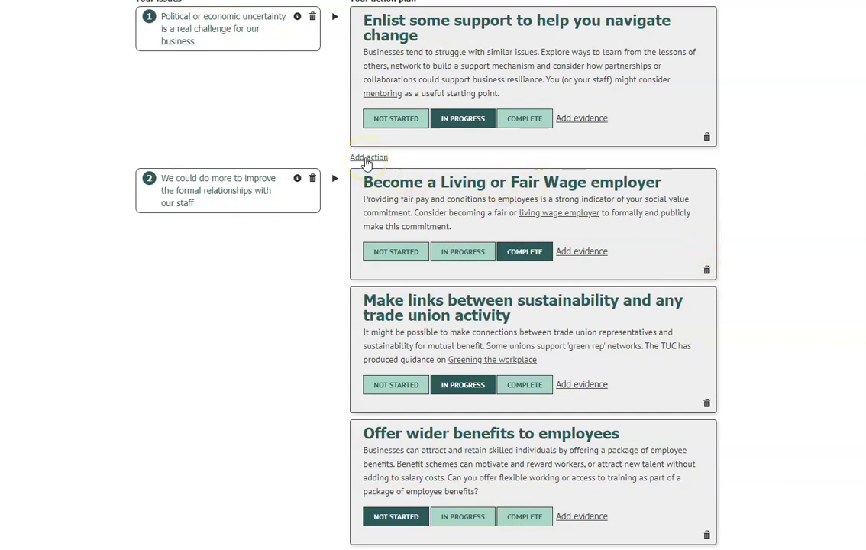
- Add a custom action titled 'New Action' under the New Issue statement
left_click(367, 161)
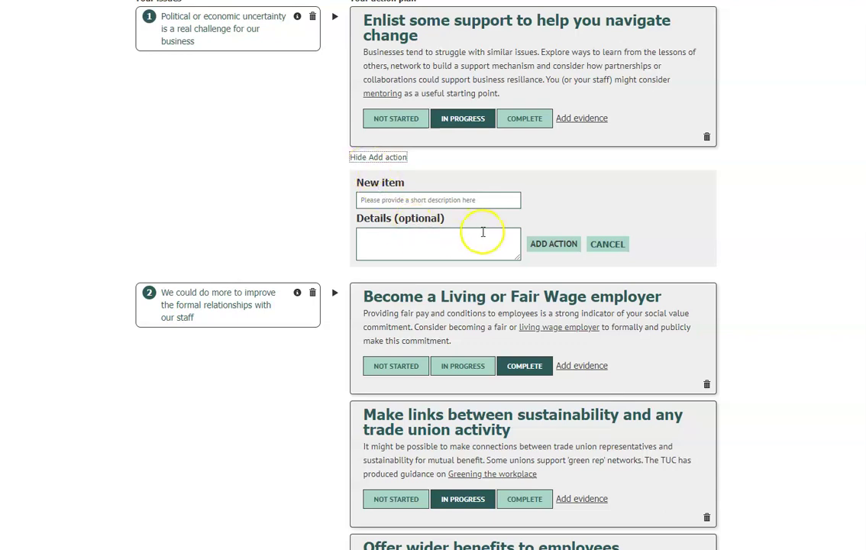
left_click(618, 252)
scroll(726, 284, "down", 2)
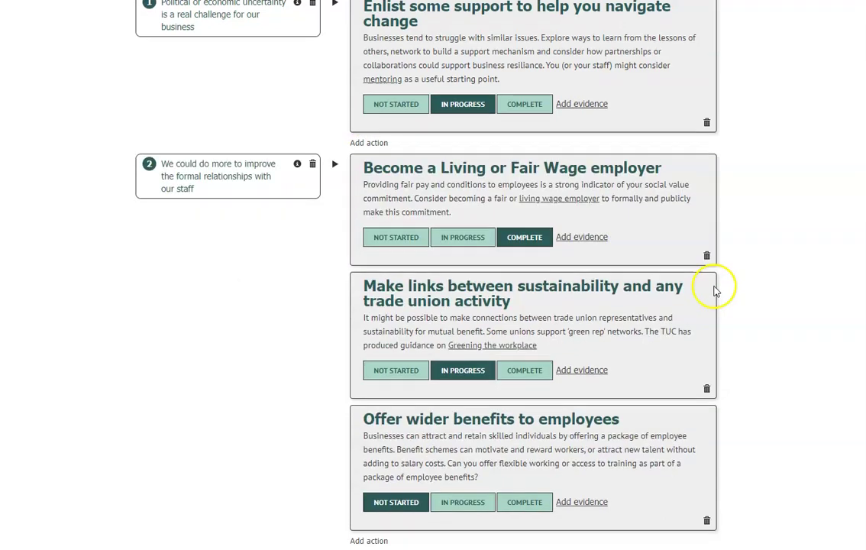
scroll(746, 284, "down", 1)
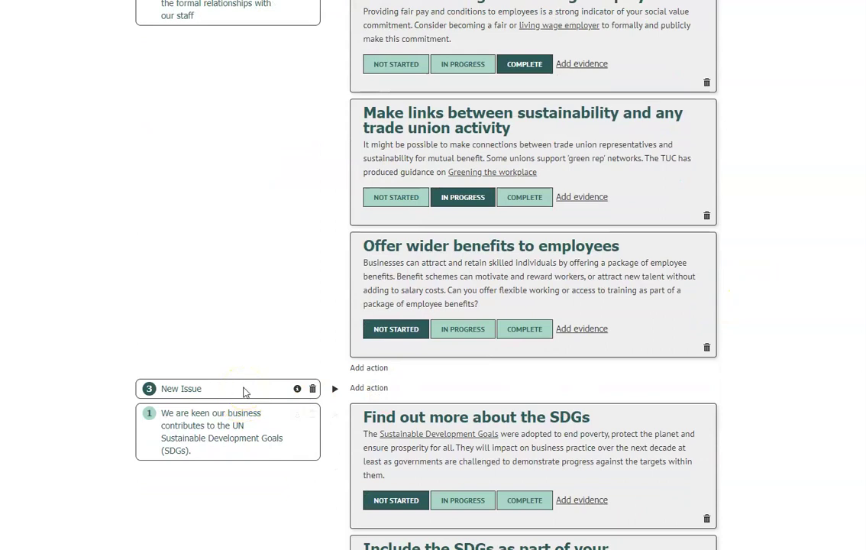
left_click(249, 392)
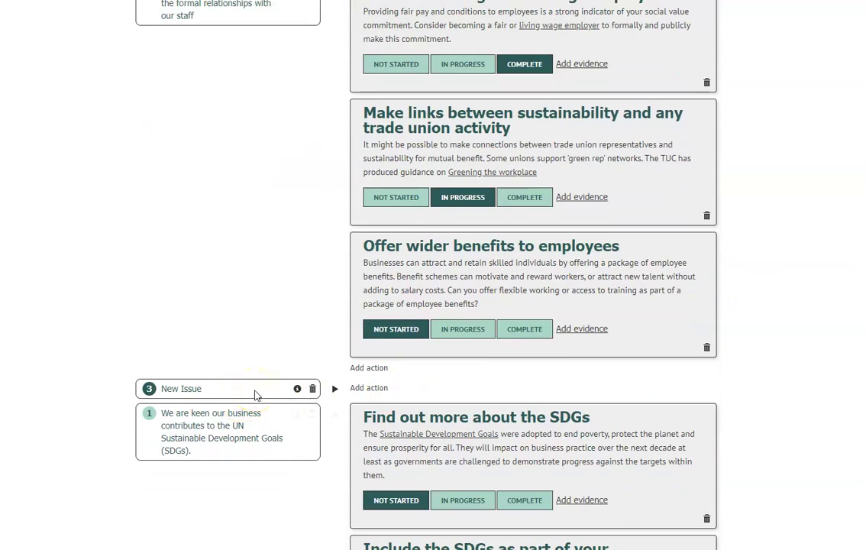
left_click(364, 387)
left_click(365, 425)
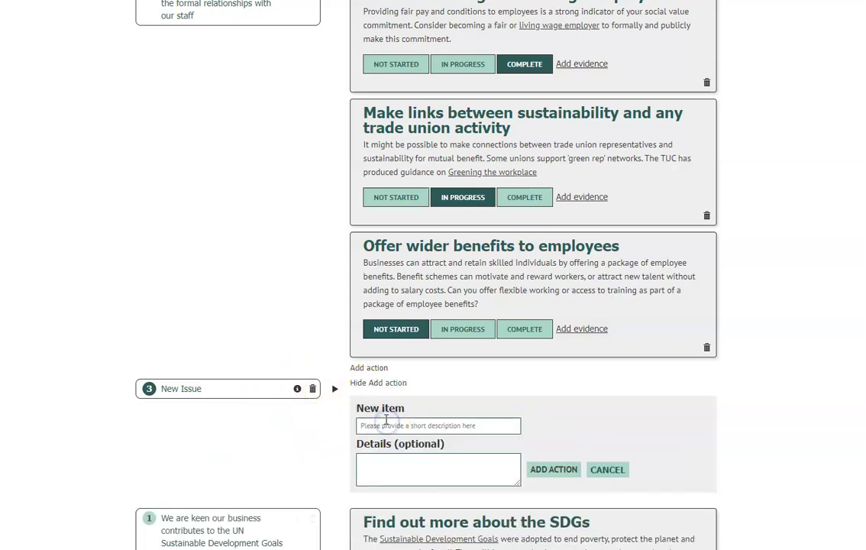
type("N")
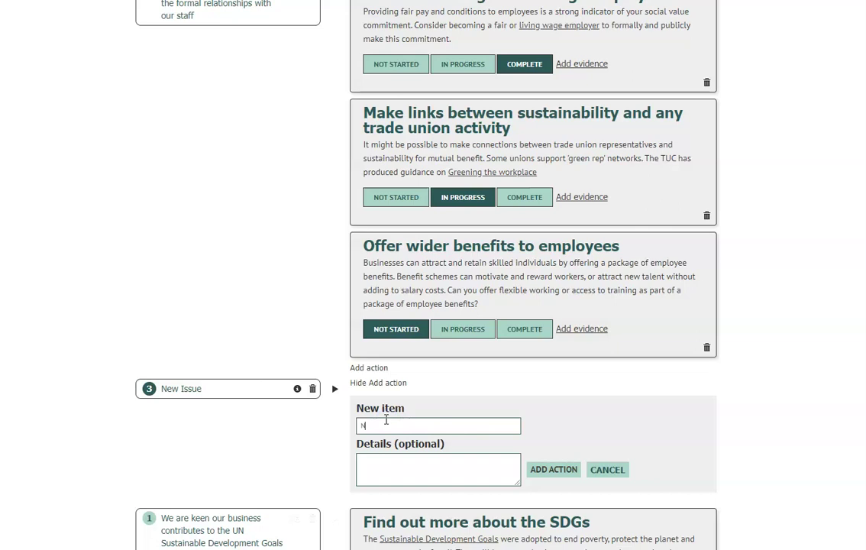
type("ew Action")
left_click(386, 420)
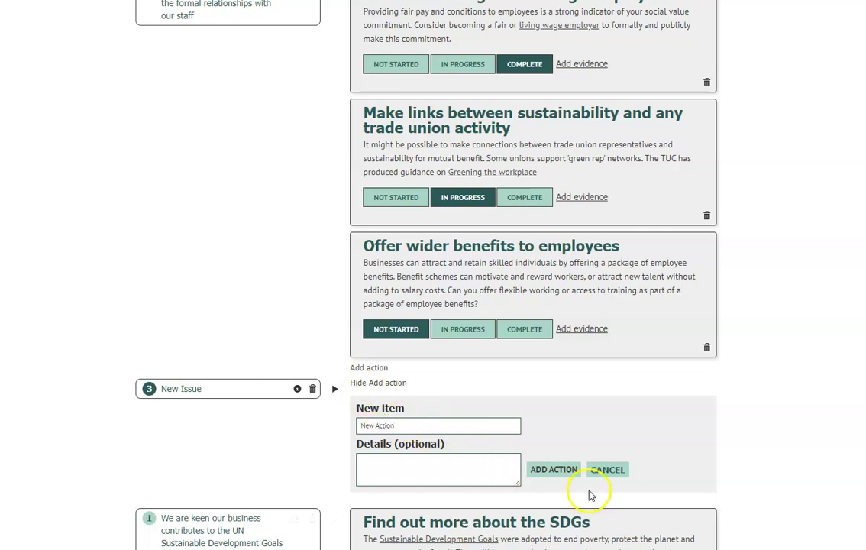
left_click(554, 469)
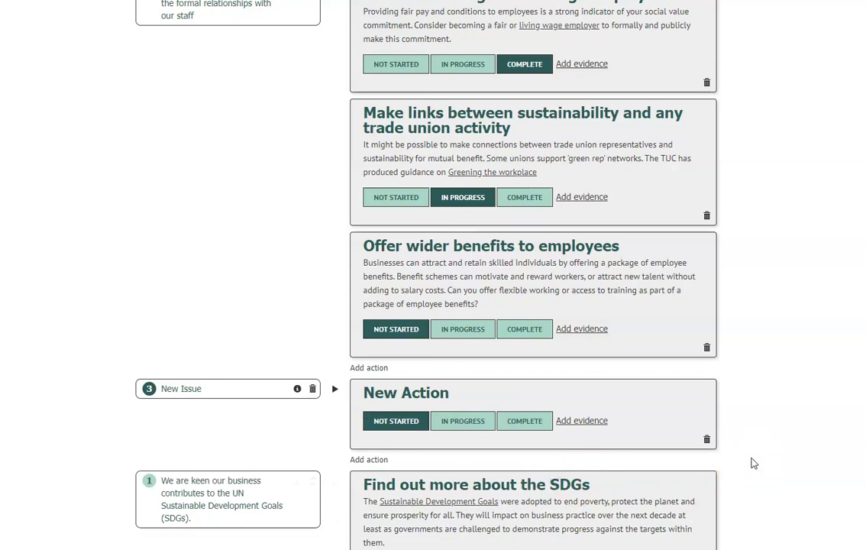
scroll(581, 501, "down", 7)
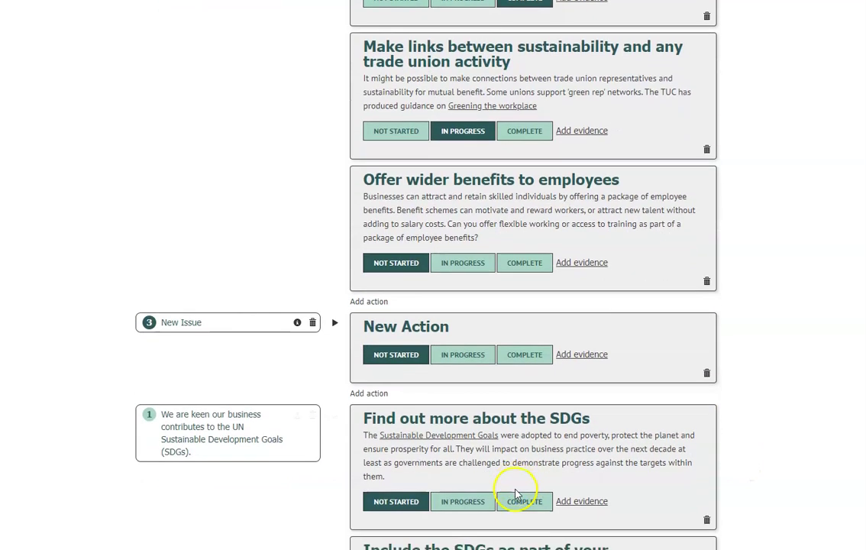
scroll(512, 481, "down", 2)
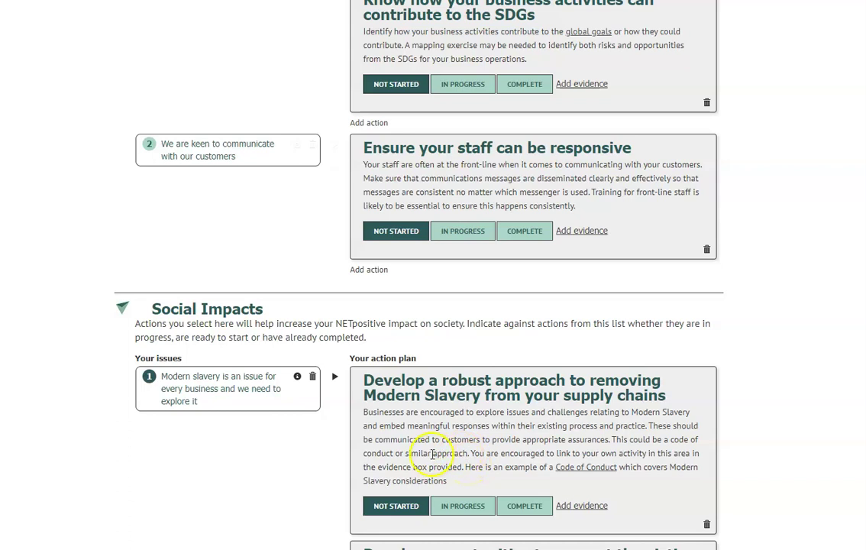
scroll(425, 457, "down", 1)
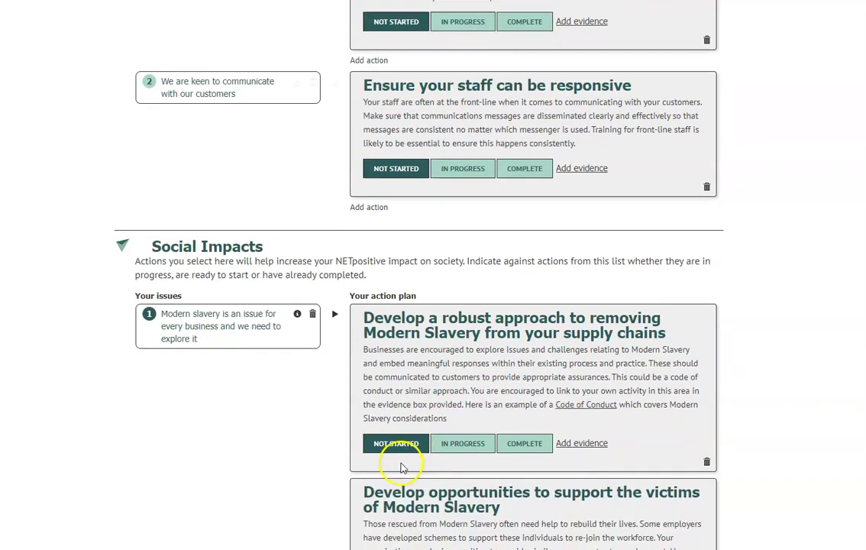
scroll(405, 466, "down", 1)
scroll(749, 406, "up", 1)
scroll(748, 406, "down", 10)
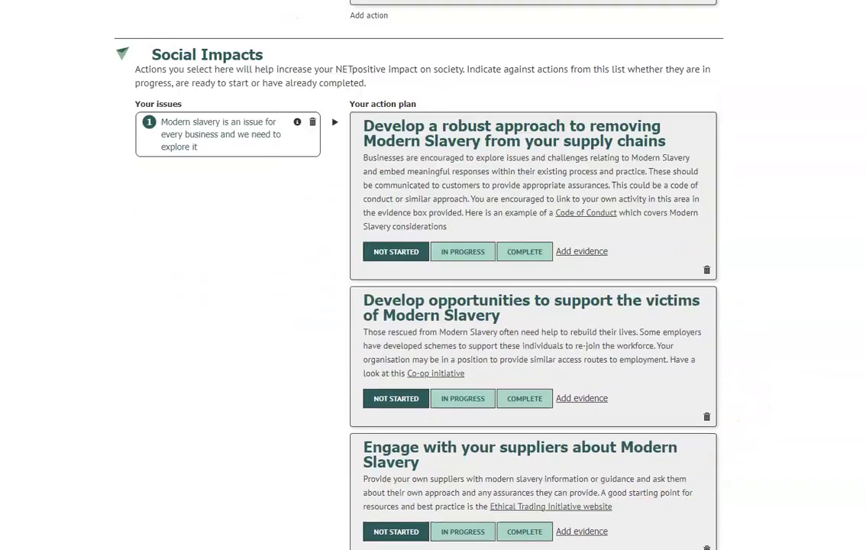
scroll(433, 275, "down", 3)
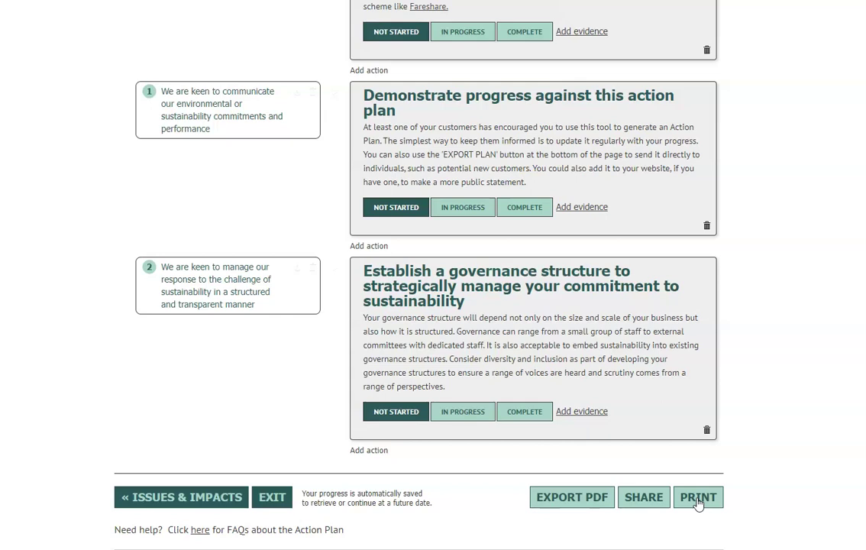
- Open the Share action plan dialog with its public link and contributor invitations
left_click(645, 500)
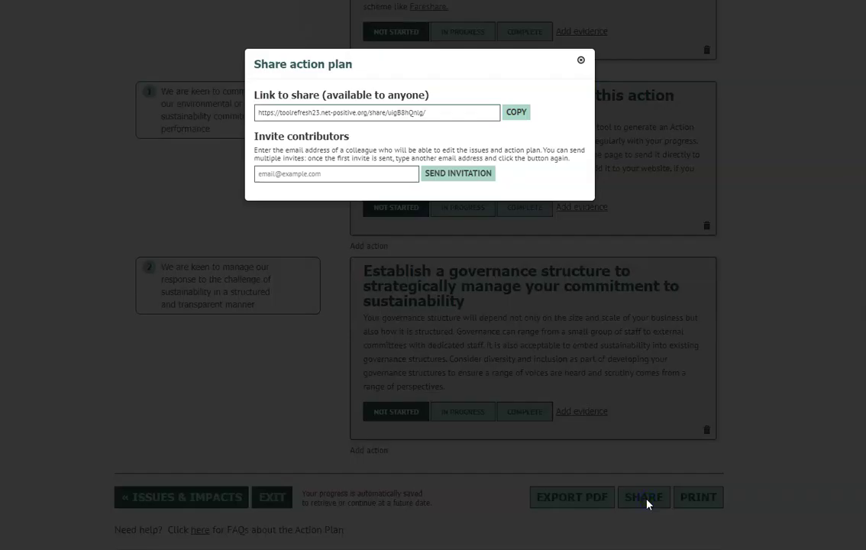